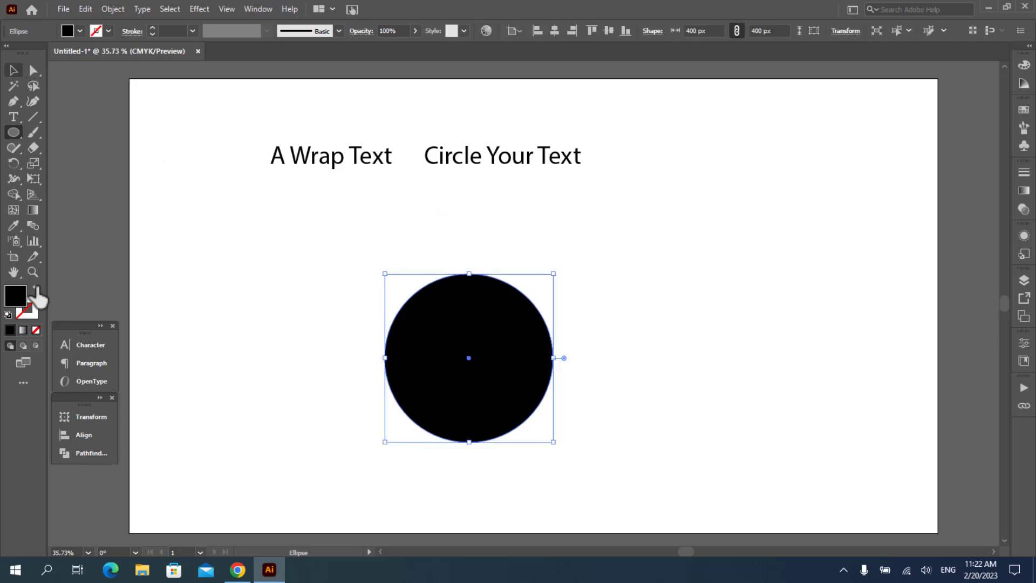
Swap the circle's fill and stroke to leave a 1 pt black outline, and move it under the "A Wrap Text" line
{"action": "key", "text": "v"}
{"action": "key", "text": "shift+x"}
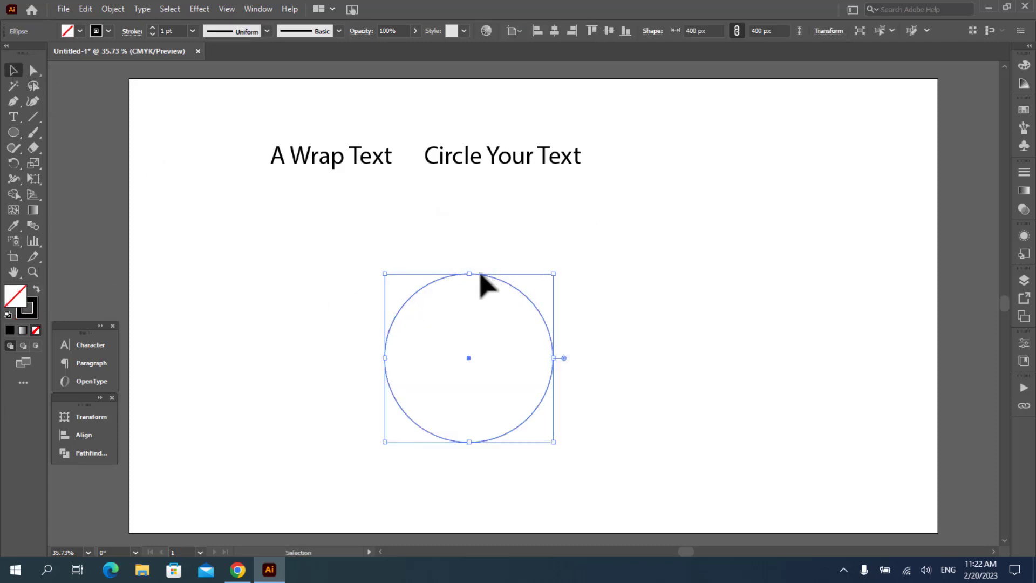
{"action": "mouse_move", "coordinate": [393, 259]}
{"action": "left_mouse_down"}
{"action": "mouse_move", "coordinate": [381, 244]}
{"action": "mouse_move", "coordinate": [374, 435]}
{"action": "mouse_move", "coordinate": [335, 404]}
{"action": "left_mouse_up"}
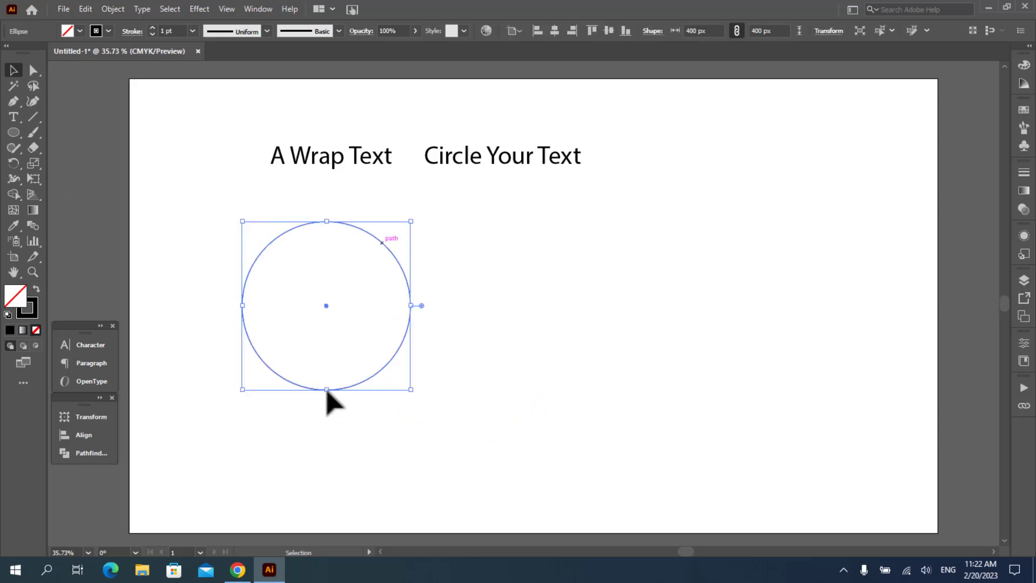
Delete the circle's bottom anchor point to leave an open upper half-circle arc
{"action": "key", "text": "a"}
{"action": "left_click", "coordinate": [326, 389]}
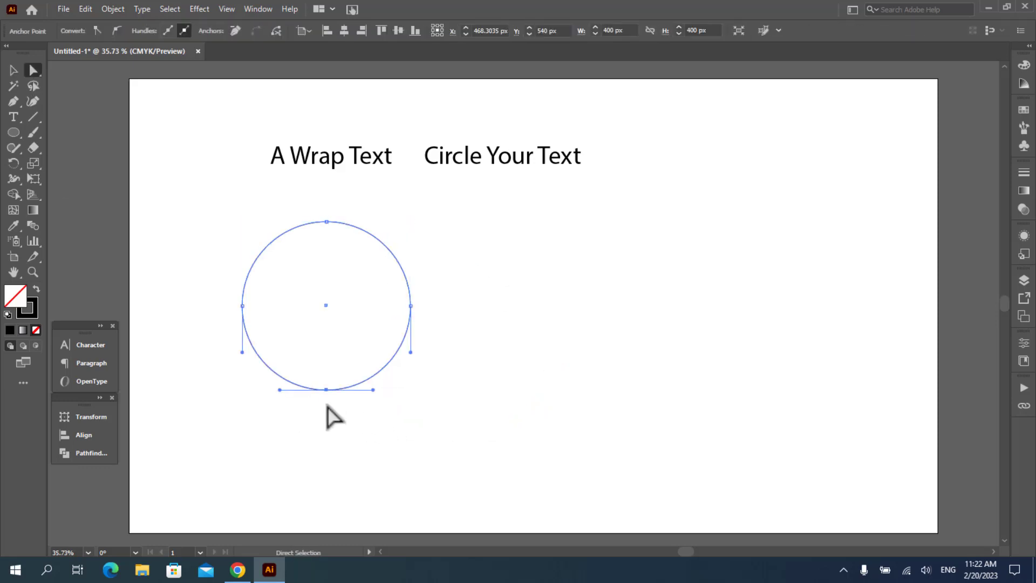
{"action": "key", "text": "Delete"}
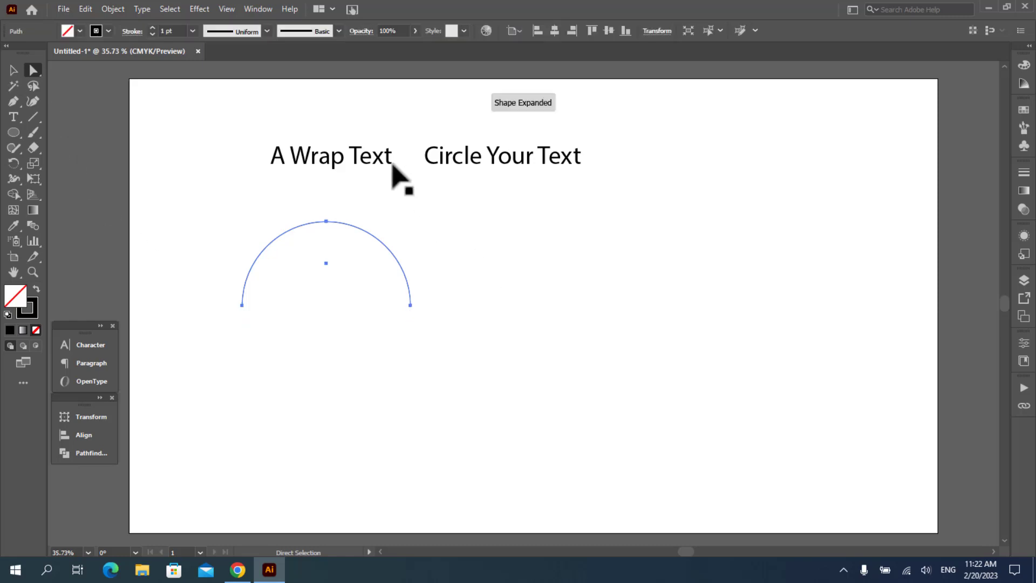
Expand the "A Wrap Text" object into shapes with the Object and Fill options on
{"action": "key", "text": "v"}
{"action": "left_click", "coordinate": [371, 161]}
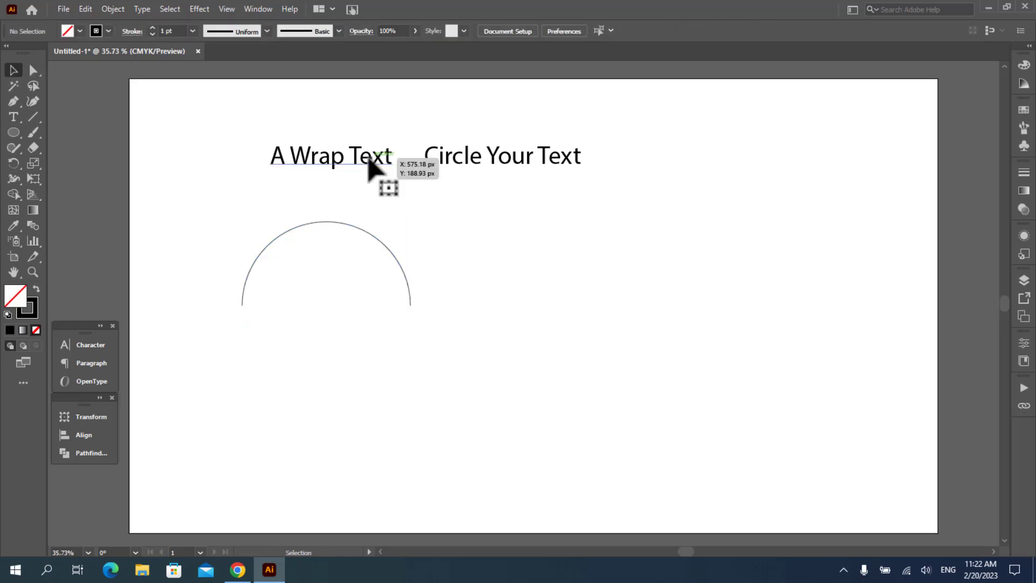
{"action": "left_click", "coordinate": [371, 162]}
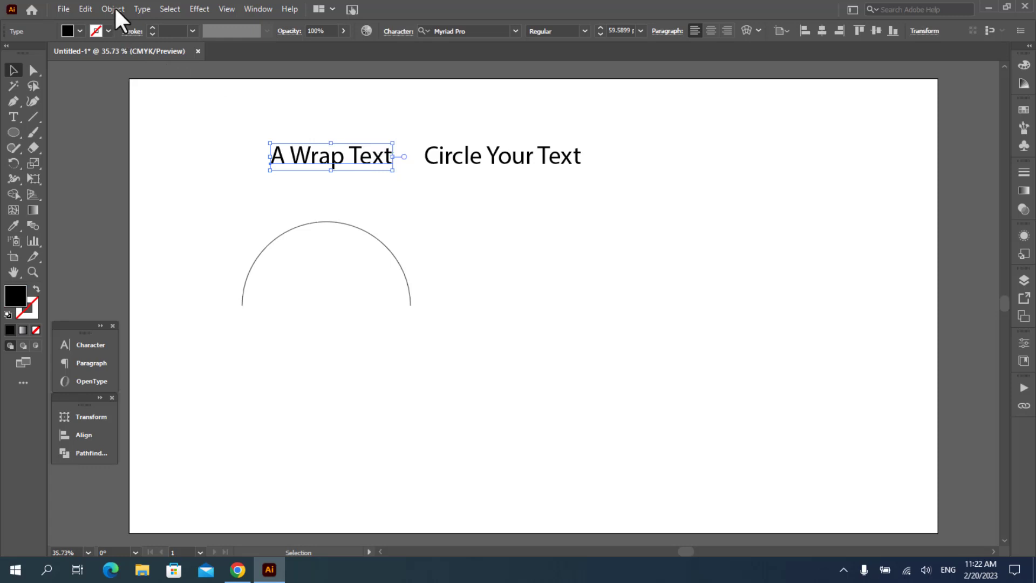
{"action": "key", "text": "alt+o"}
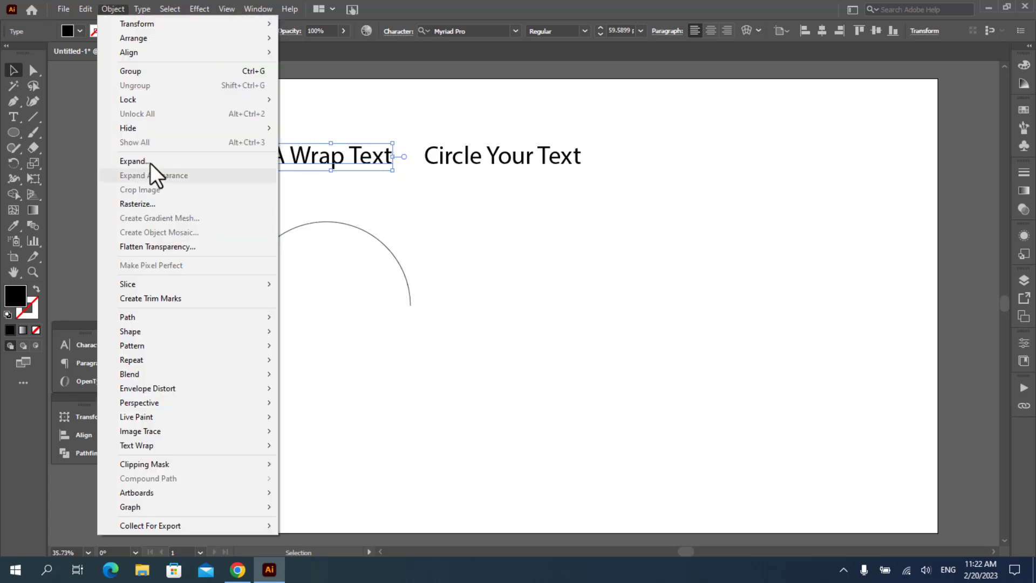
{"action": "key", "text": "Up"}
{"action": "key", "text": "Return"}
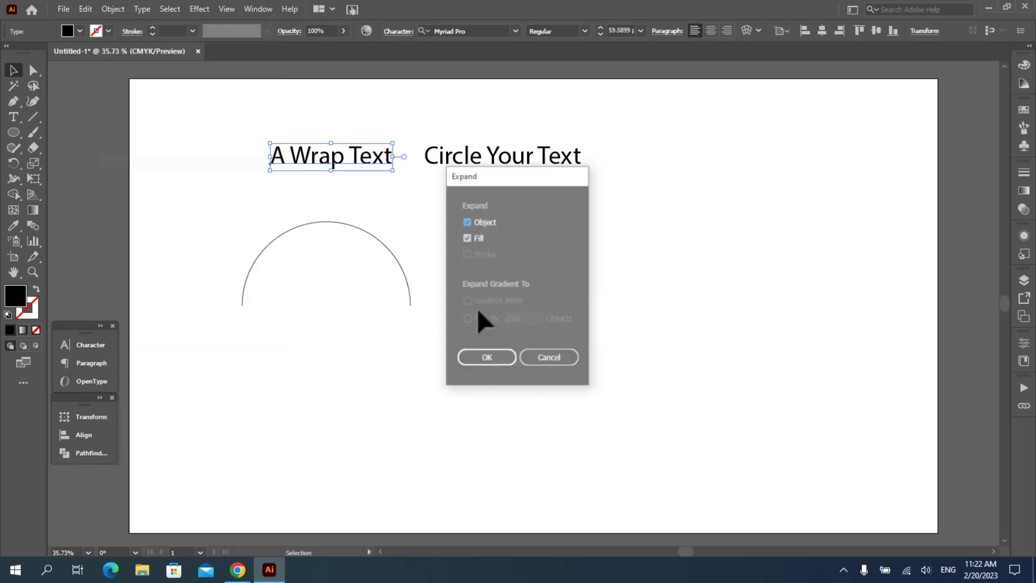
{"action": "key", "text": "Return"}
{"action": "left_click", "coordinate": [360, 199]}
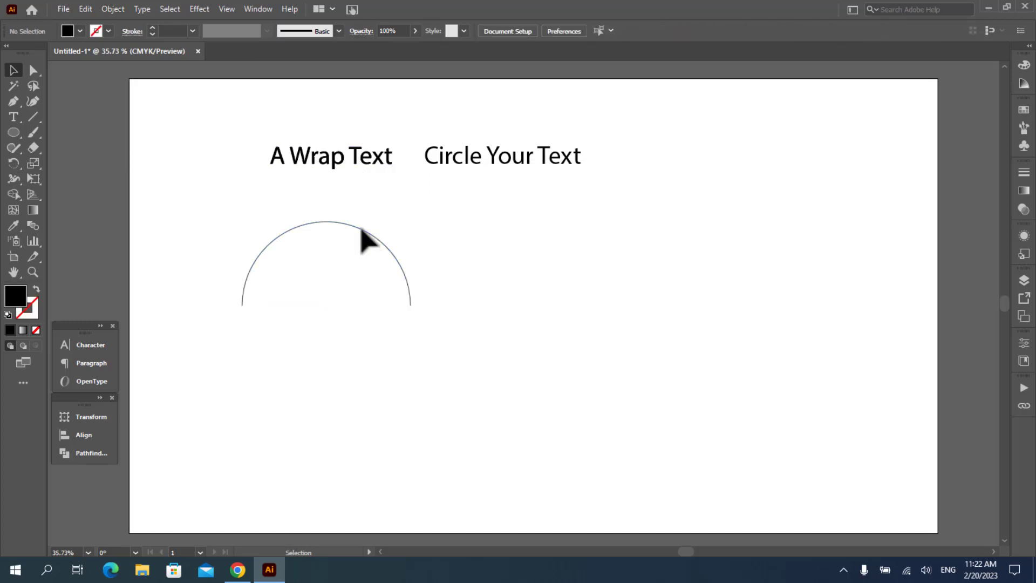
{"action": "left_click", "coordinate": [361, 229]}
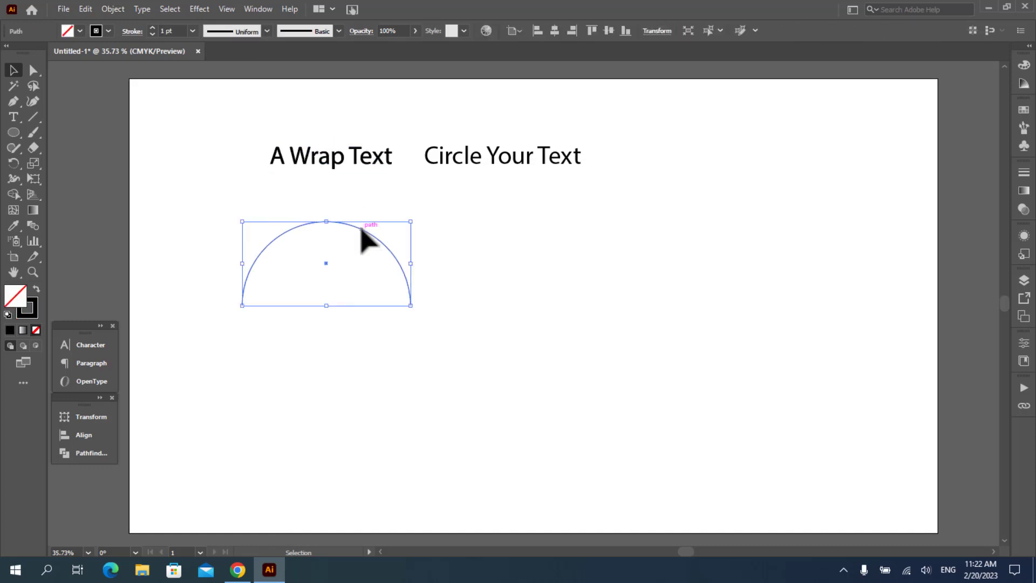
{"action": "left_click", "coordinate": [381, 186]}
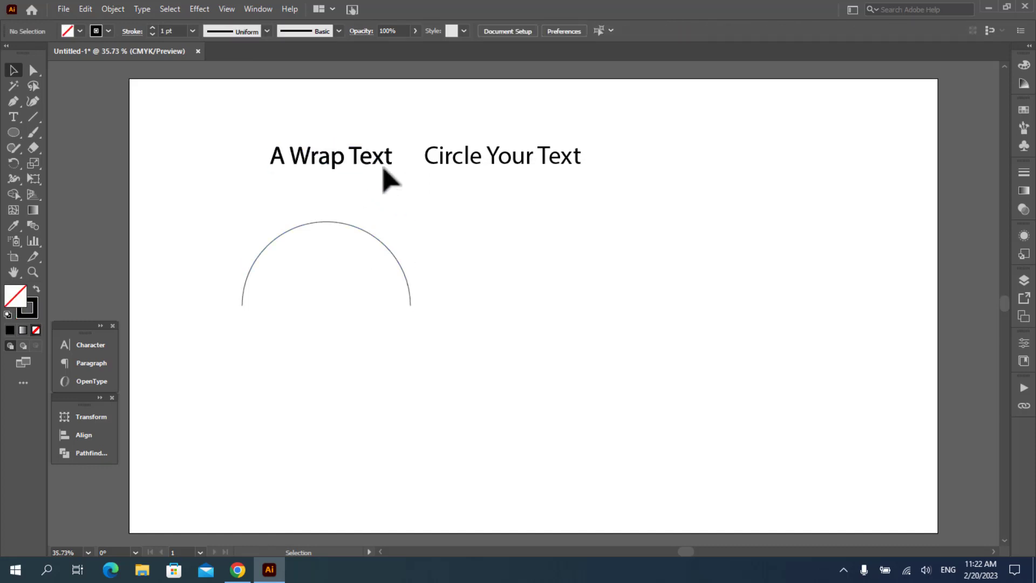
Create an Art Brush from the expanded "A Wrap Text" using Stretch to Fit Stroke Length, and apply it to the half-circle arc
{"action": "left_click", "coordinate": [383, 167]}
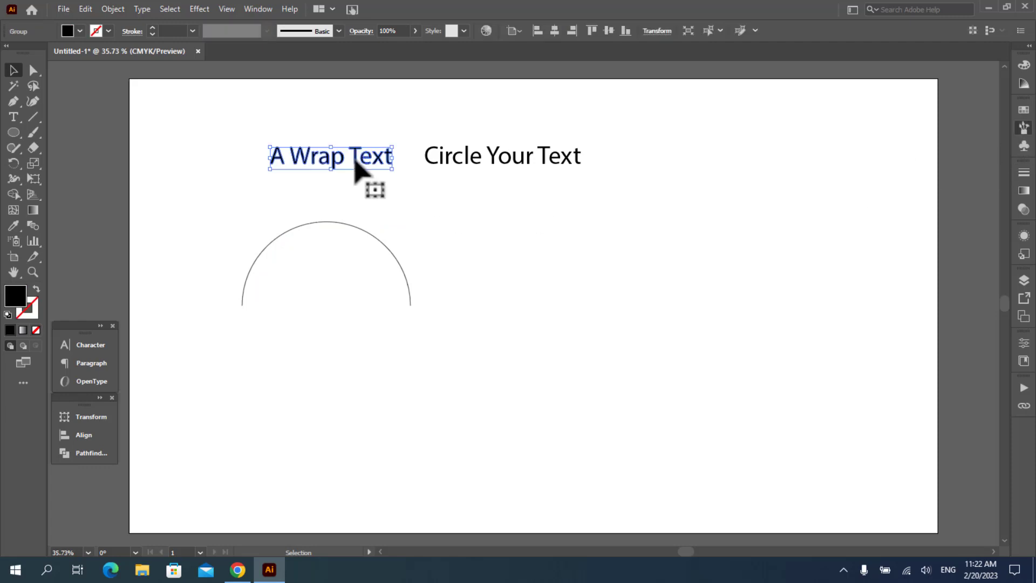
{"action": "left_click_drag", "start_coordinate": [355, 160], "coordinate": [882, 152]}
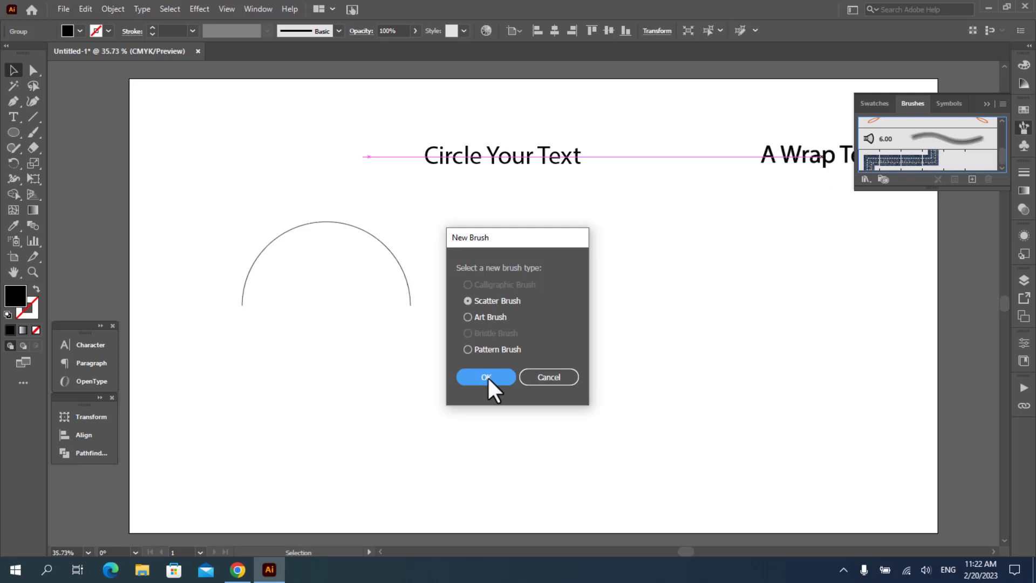
{"action": "key", "text": "Down"}
{"action": "key", "text": "Return"}
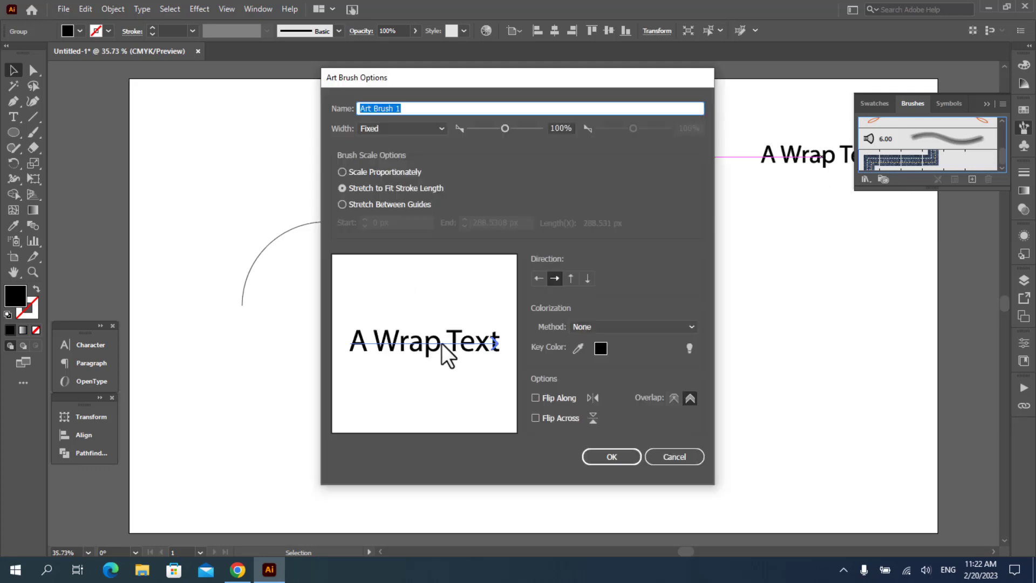
{"action": "left_click", "coordinate": [611, 456]}
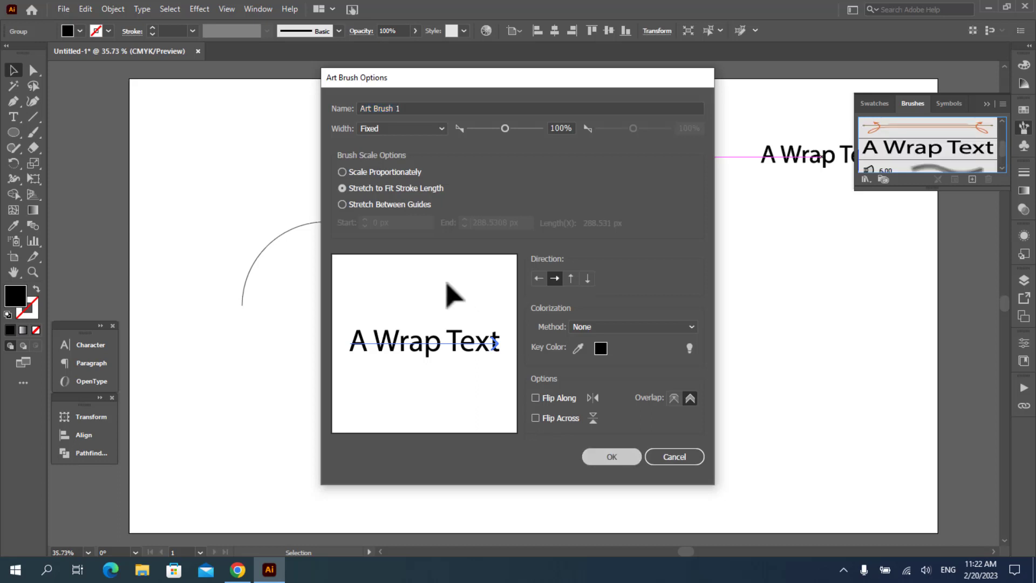
{"action": "left_click", "coordinate": [388, 251]}
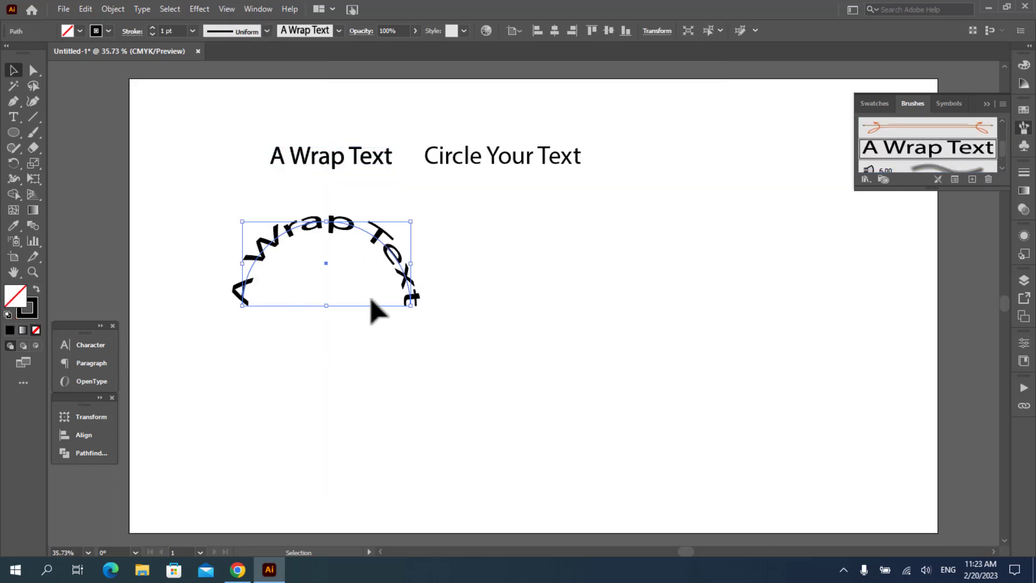
{"action": "left_click", "coordinate": [371, 306]}
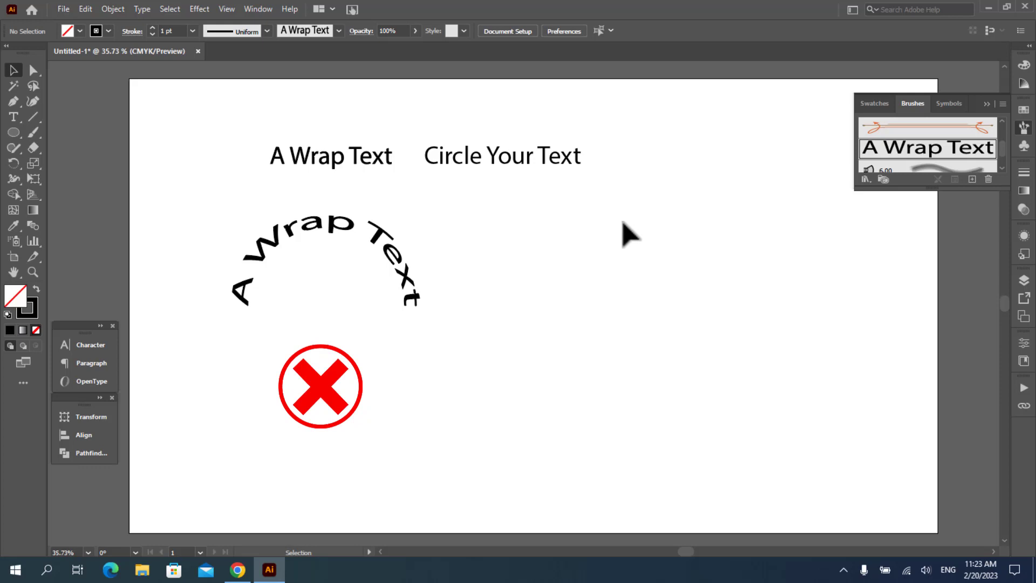
Add a new point text reading "A Wrap Text" to the right of the curved brush text
{"action": "left_click", "coordinate": [13, 117]}
{"action": "left_click", "coordinate": [514, 248]}
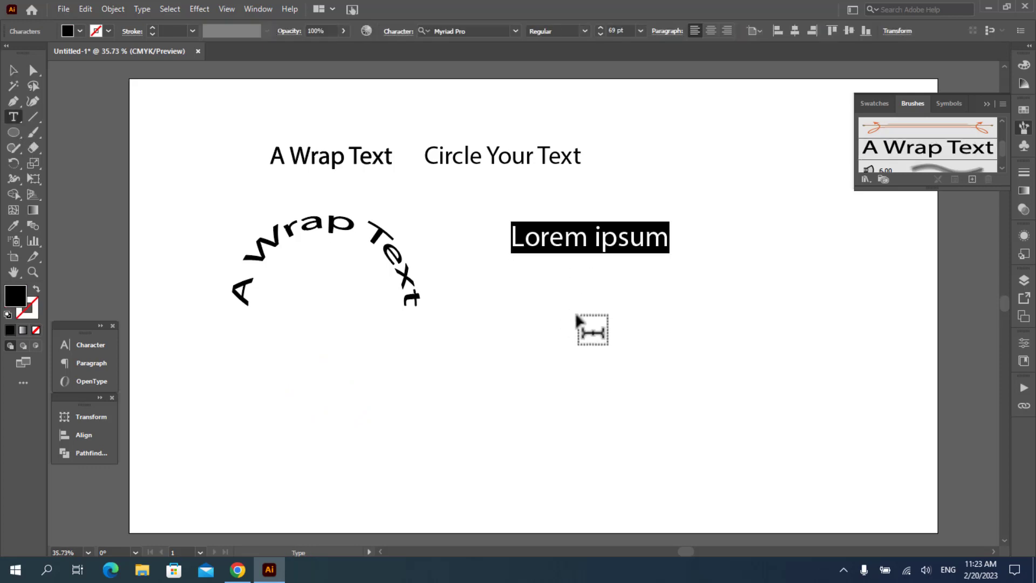
{"action": "type", "text": "A "}
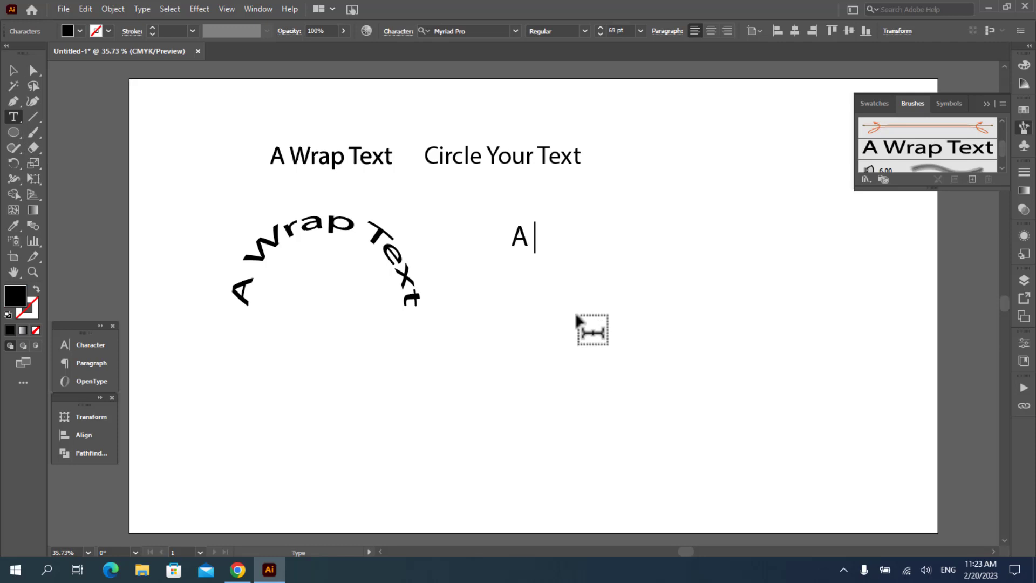
{"action": "type", "text": "Wrap Text"}
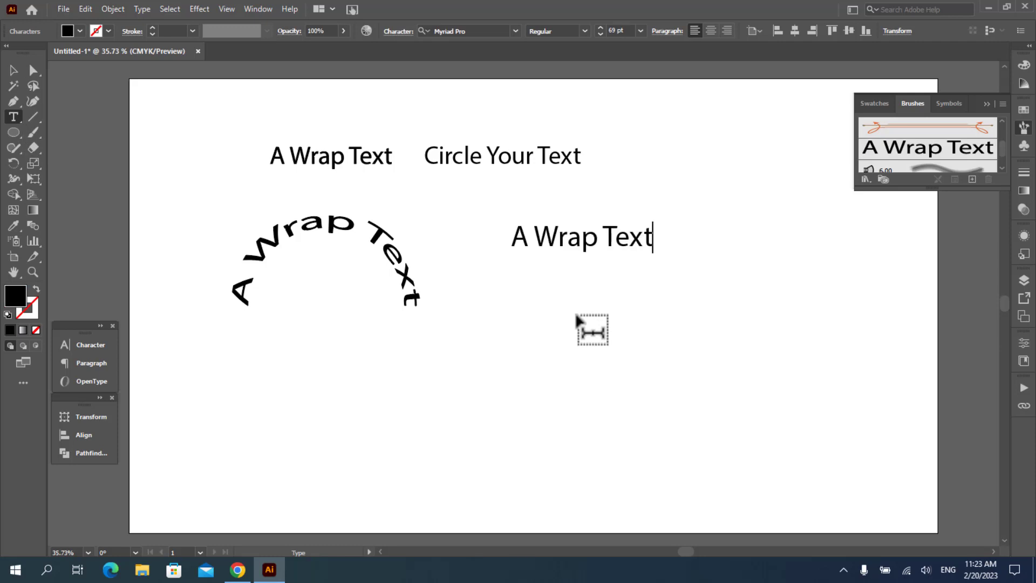
{"action": "left_click", "coordinate": [14, 70]}
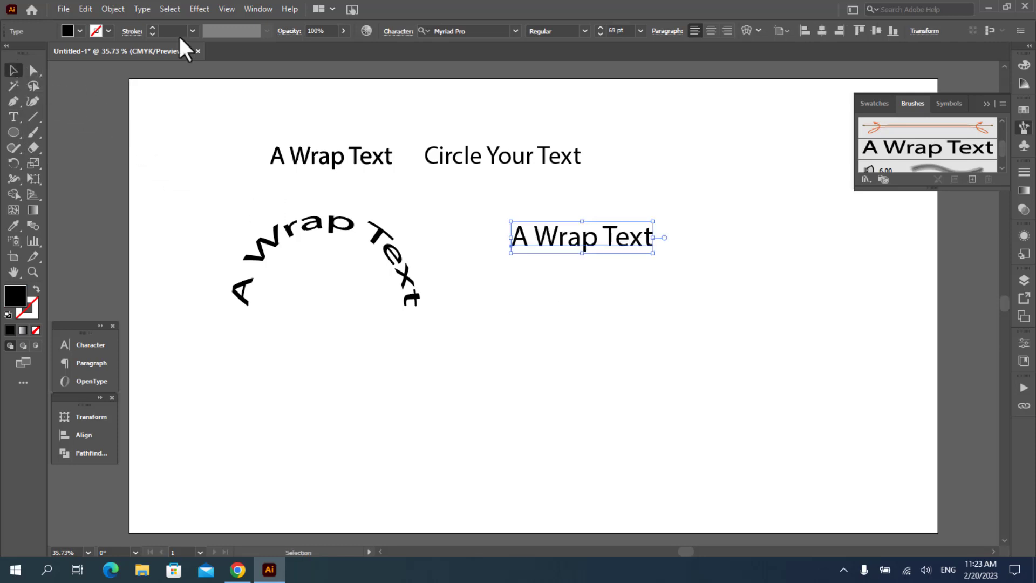
Apply a horizontal Arc warp with 87% bend to the new text and place it level with the curved brush text
{"action": "left_click", "coordinate": [195, 9]}
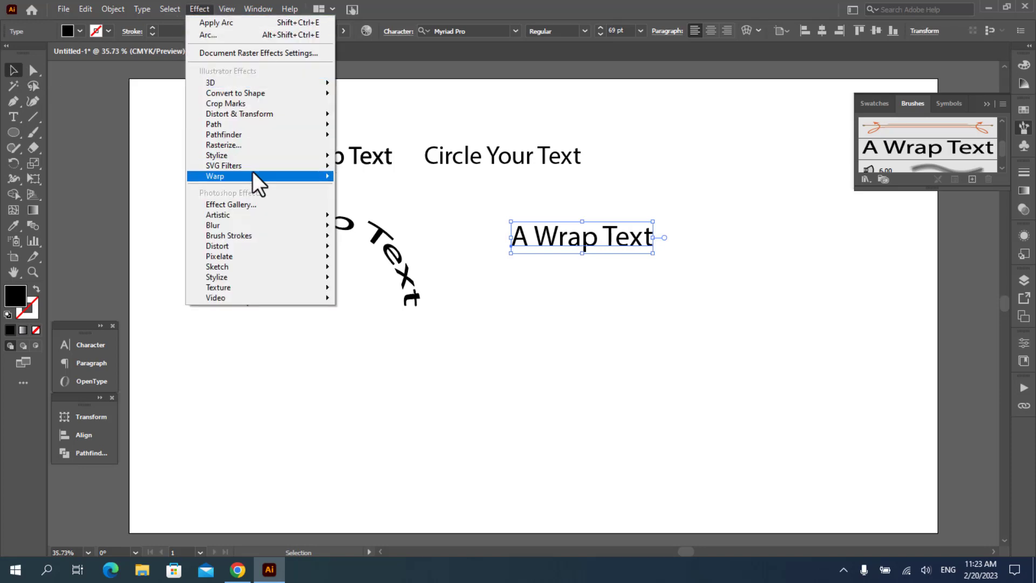
{"action": "mouse_move", "coordinate": [253, 174]}
{"action": "left_click", "coordinate": [363, 178]}
{"action": "left_click_drag", "start_coordinate": [273, 240], "coordinate": [295, 241]}
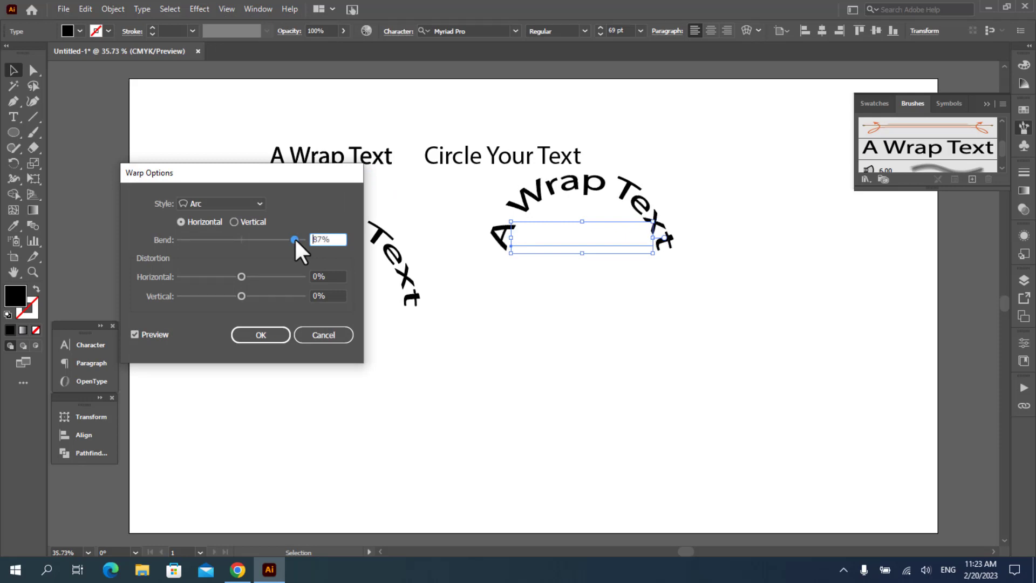
{"action": "left_click", "coordinate": [261, 335]}
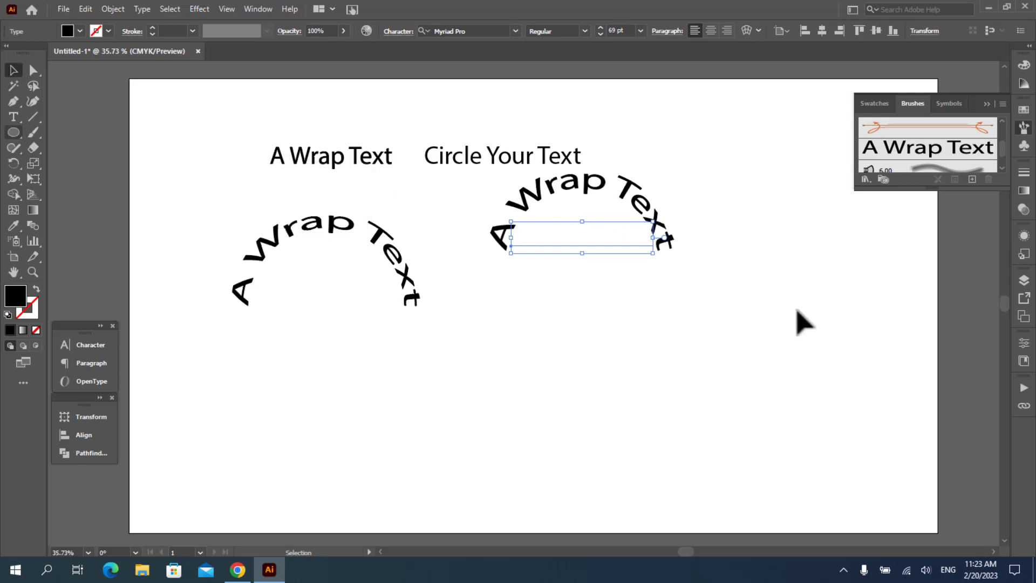
{"action": "left_click", "coordinate": [642, 278]}
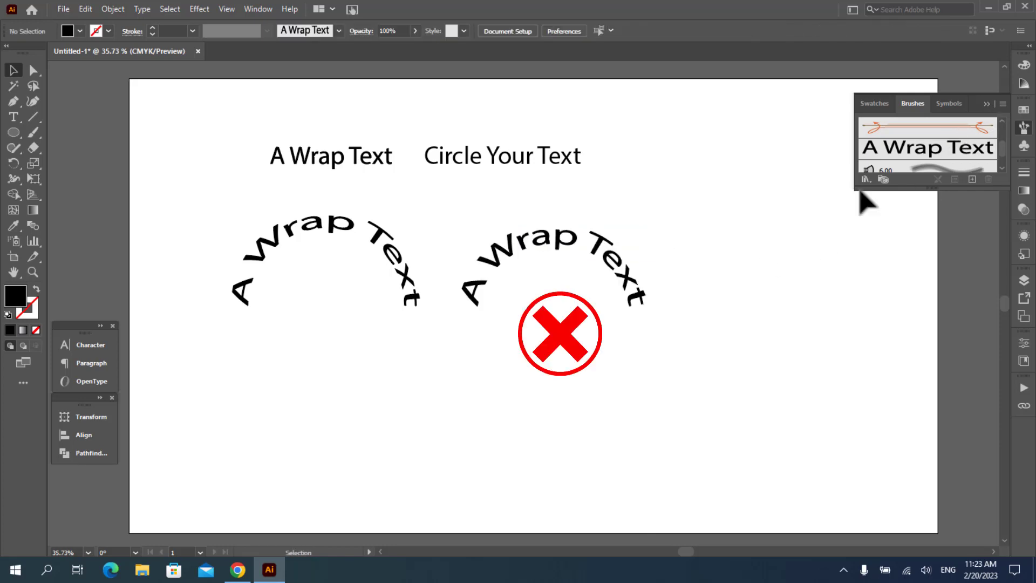
{"action": "left_click", "coordinate": [734, 262]}
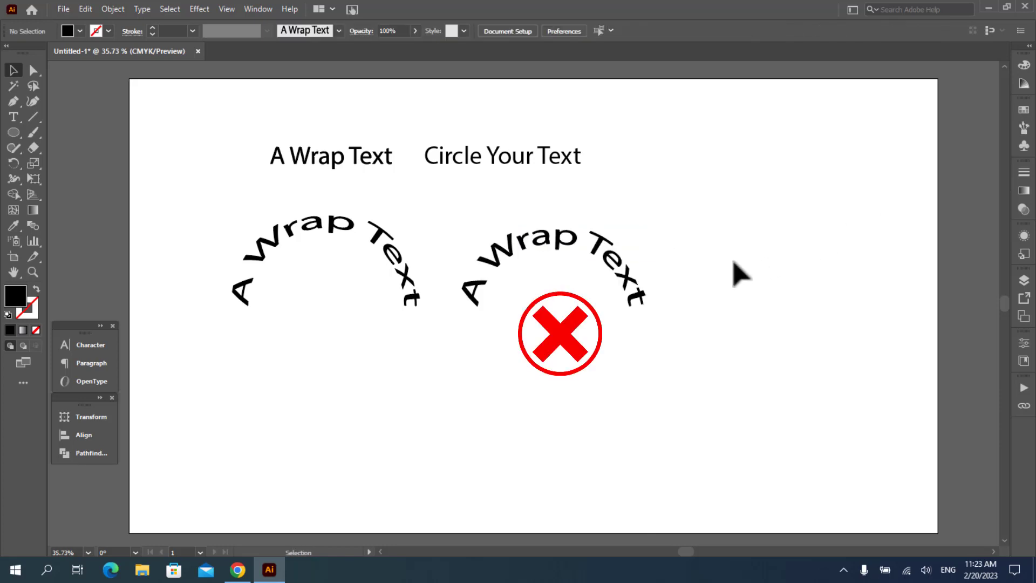
Create a 400 x 400 px circle on the right of the artboard and swap its fill and stroke to leave only an outline
{"action": "left_click", "coordinate": [13, 131]}
{"action": "left_click", "coordinate": [725, 338]}
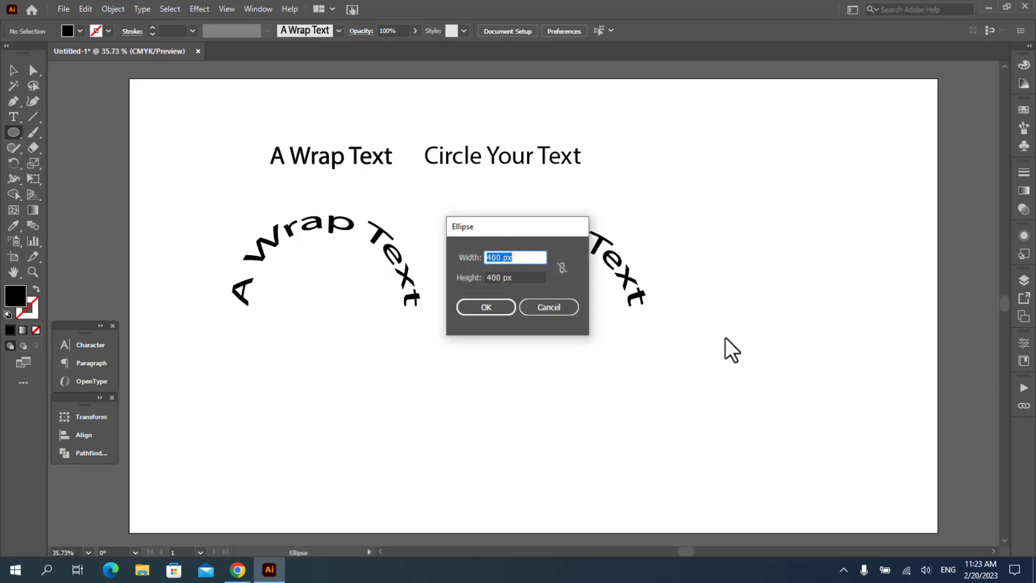
{"action": "left_click", "coordinate": [502, 306]}
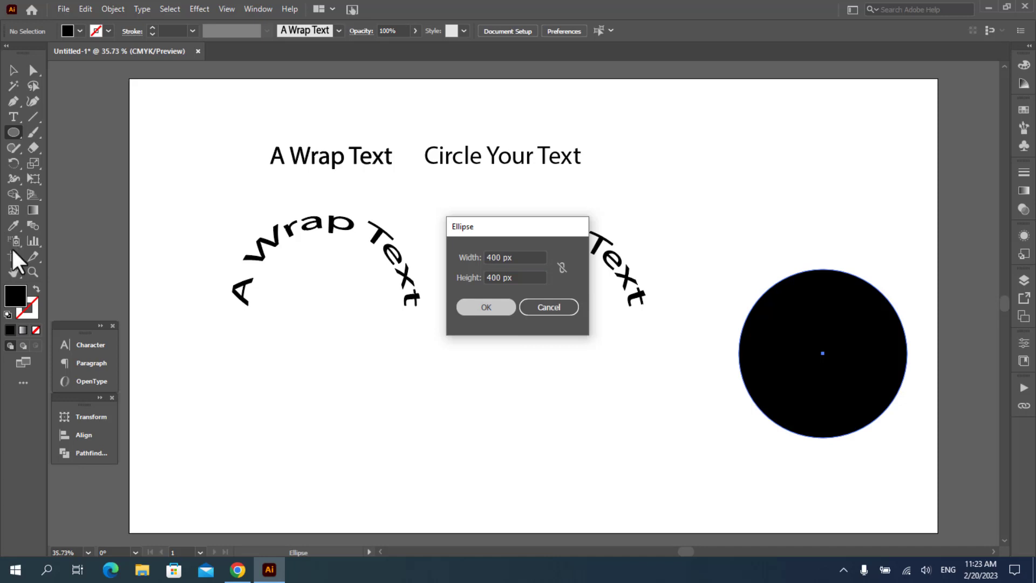
{"action": "left_click", "coordinate": [36, 290]}
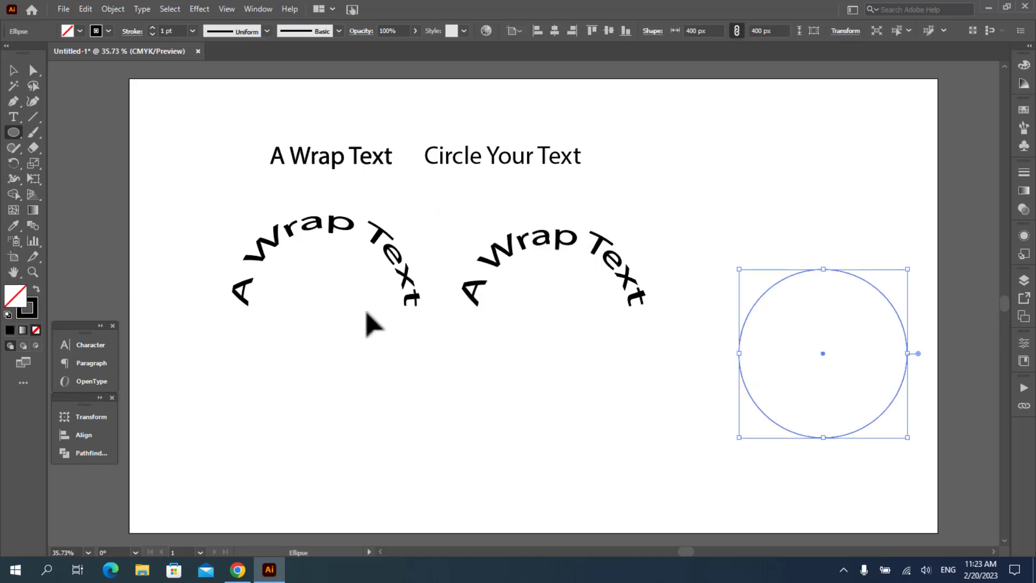
Shift both curved texts toward the artboard's left edge, and move the circle up and left to line up with them
{"action": "key", "text": "v"}
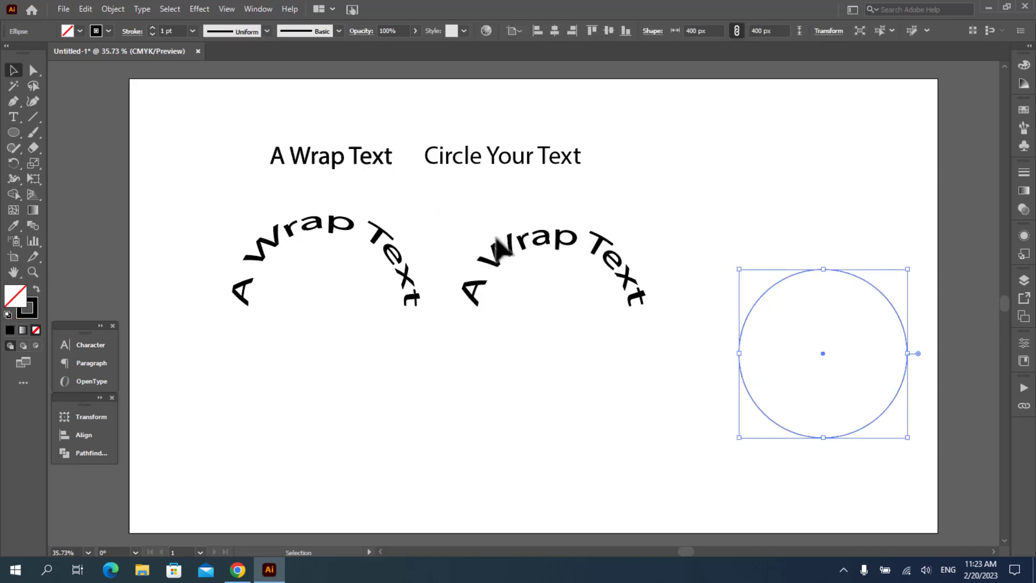
{"action": "left_click_drag", "start_coordinate": [492, 238], "coordinate": [485, 416]}
{"action": "left_click", "coordinate": [775, 215]}
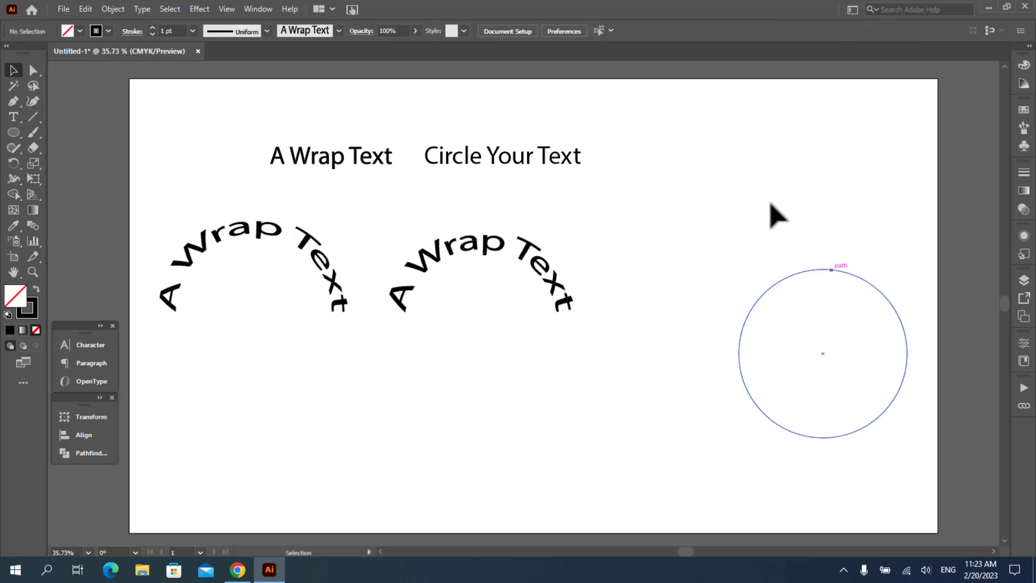
{"action": "left_click_drag", "start_coordinate": [814, 269], "coordinate": [760, 200]}
Start type on a path at the circle's top point and set the font size to 75 pt
{"action": "key", "text": "t"}
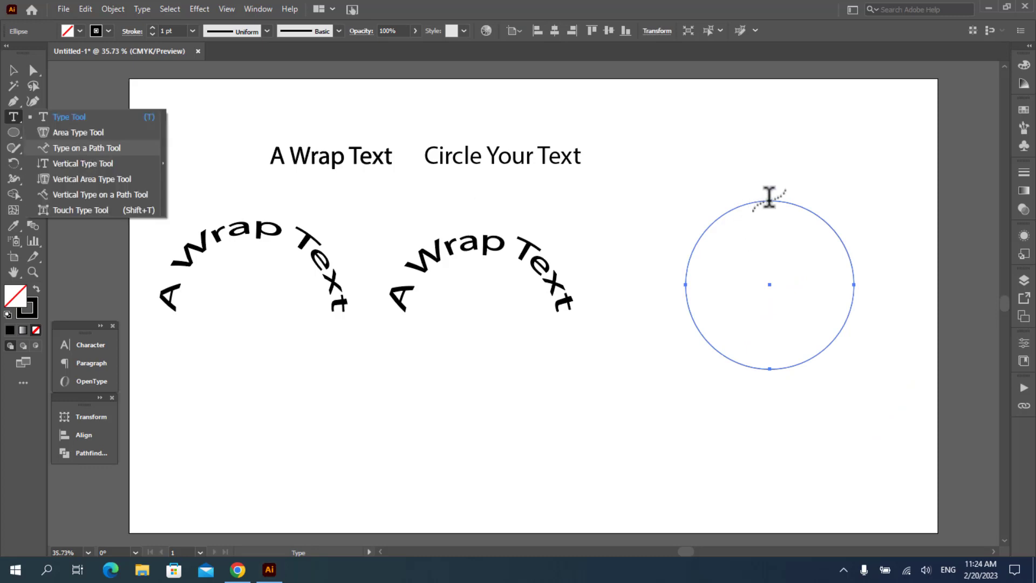
{"action": "left_click", "coordinate": [769, 201]}
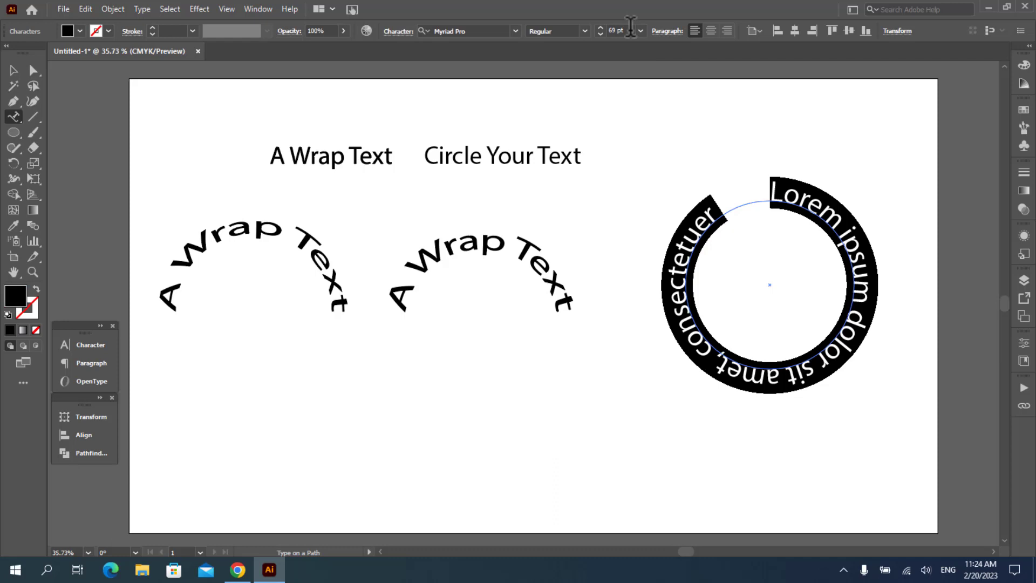
{"action": "scroll", "coordinate": [630, 26], "scroll_direction": "up", "scroll_amount": 10}
{"action": "scroll", "coordinate": [630, 25], "scroll_direction": "up", "scroll_amount": 5}
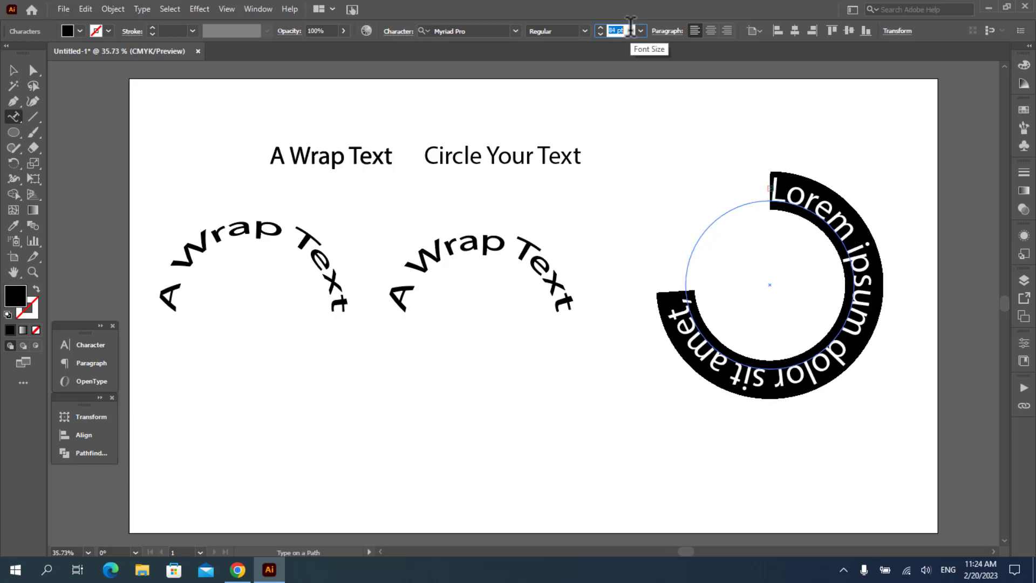
{"action": "scroll", "coordinate": [630, 25], "scroll_direction": "down", "scroll_amount": 5}
{"action": "scroll", "coordinate": [630, 25], "scroll_direction": "down", "scroll_amount": 4}
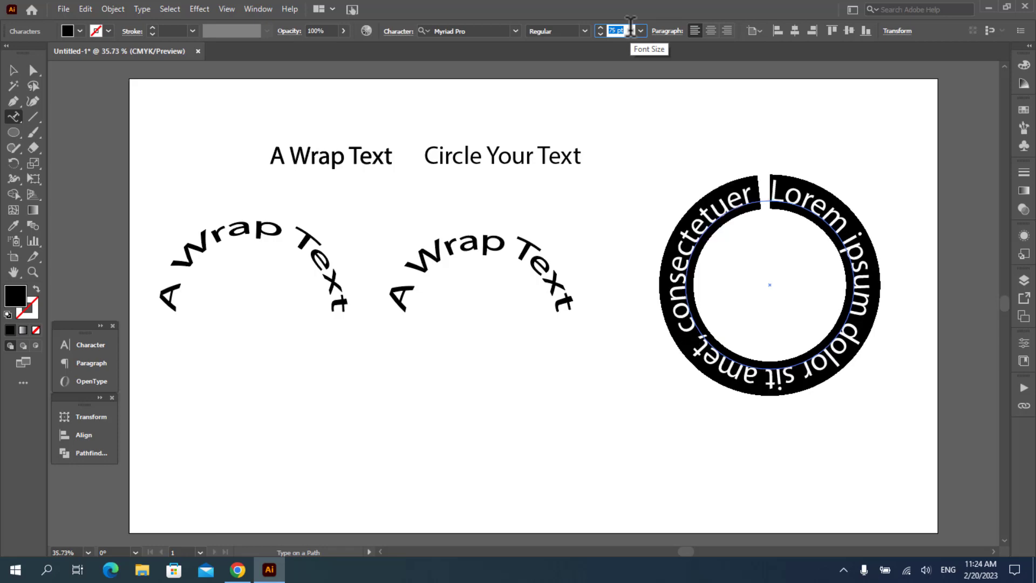
Replace the placeholder text on the circle path with "A Wrap Text"
{"action": "left_click", "coordinate": [773, 189]}
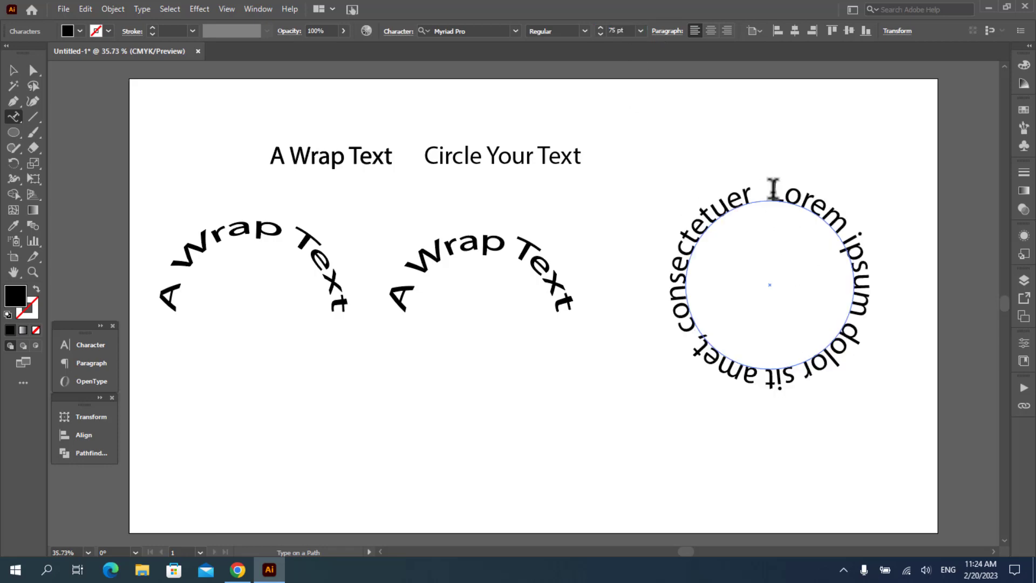
{"action": "key", "text": "ctrl+a"}
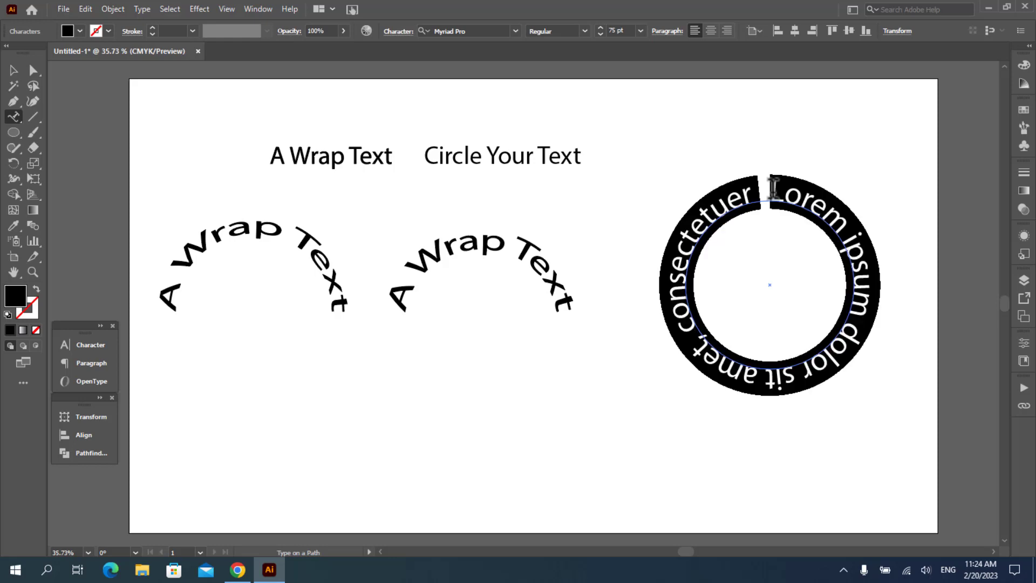
{"action": "type", "text": "A Wrap"}
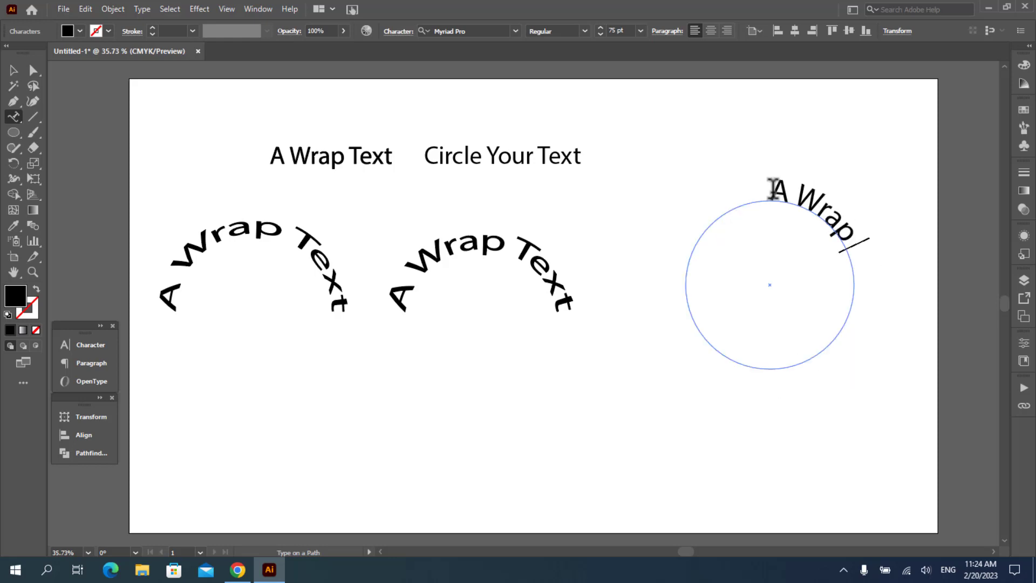
{"action": "type", "text": " Text"}
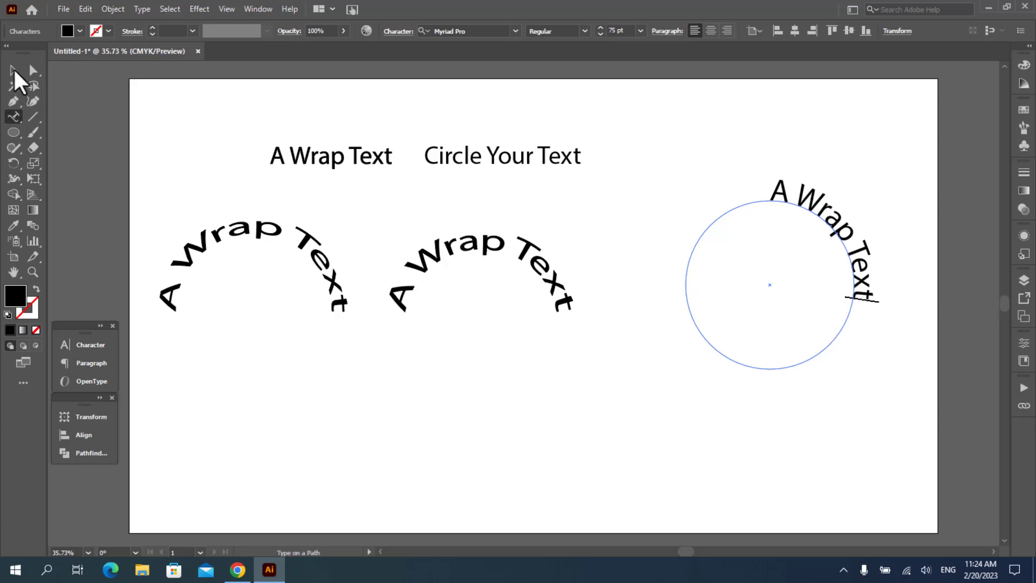
Slide the text counterclockwise along the circle so it arches centrally over the top
{"action": "left_click", "coordinate": [14, 71]}
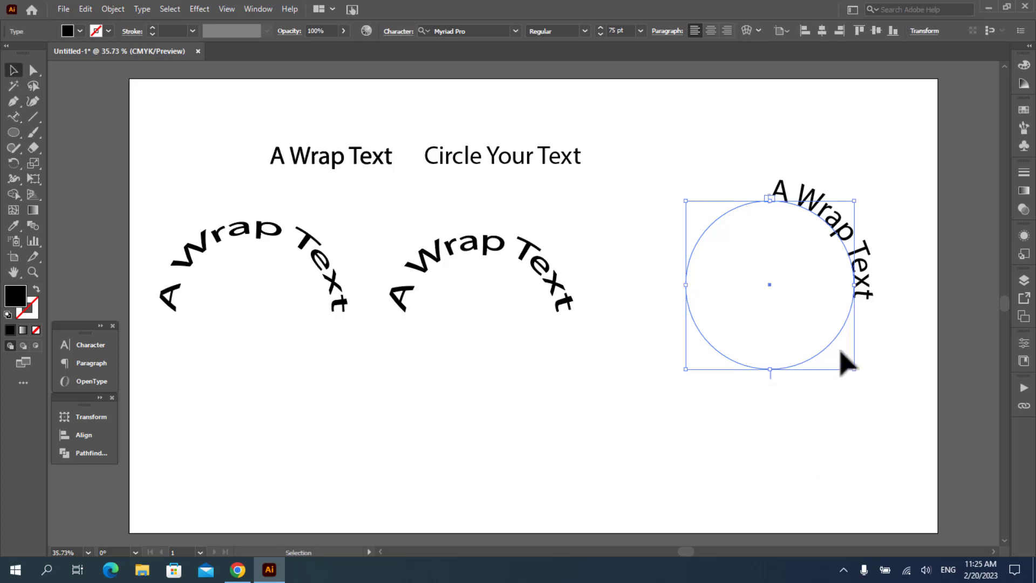
{"action": "left_click_drag", "start_coordinate": [848, 364], "coordinate": [768, 430]}
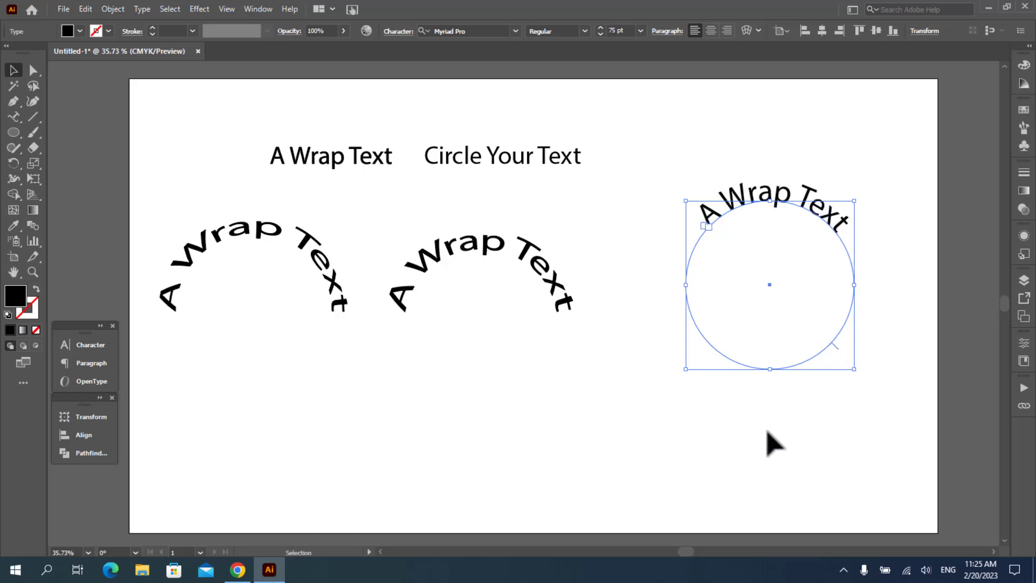
{"action": "left_click", "coordinate": [767, 430]}
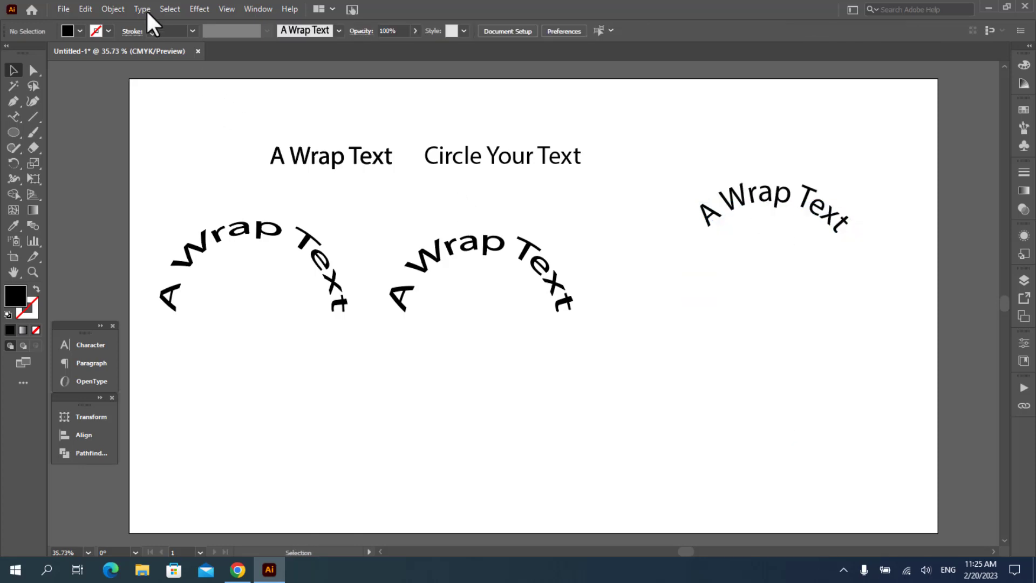
Set the circle text's Align to Path option to Center in Type on a Path Options
{"action": "key", "text": "ctrl+z"}
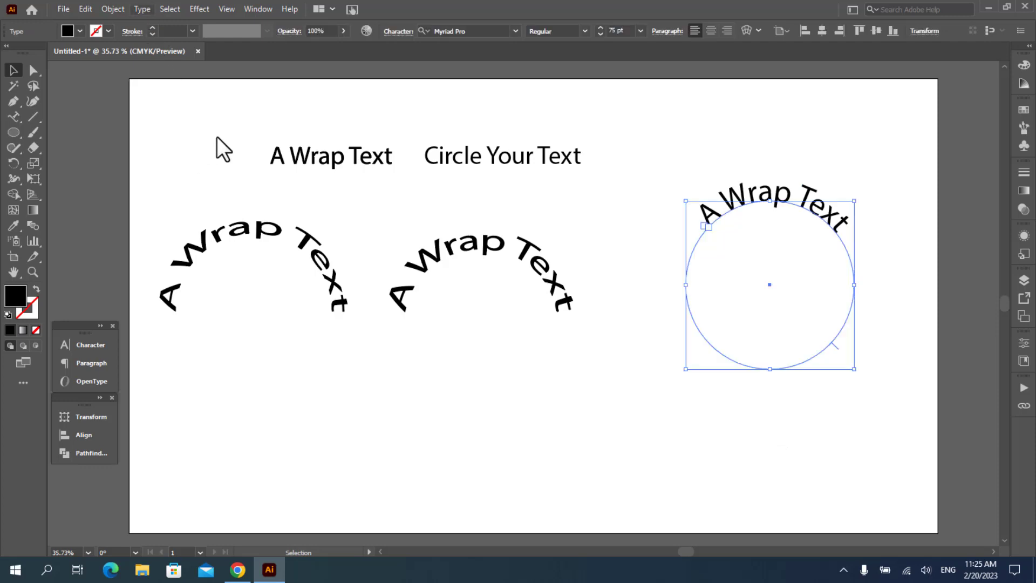
{"action": "left_click", "coordinate": [142, 8]}
{"action": "mouse_move", "coordinate": [280, 132]}
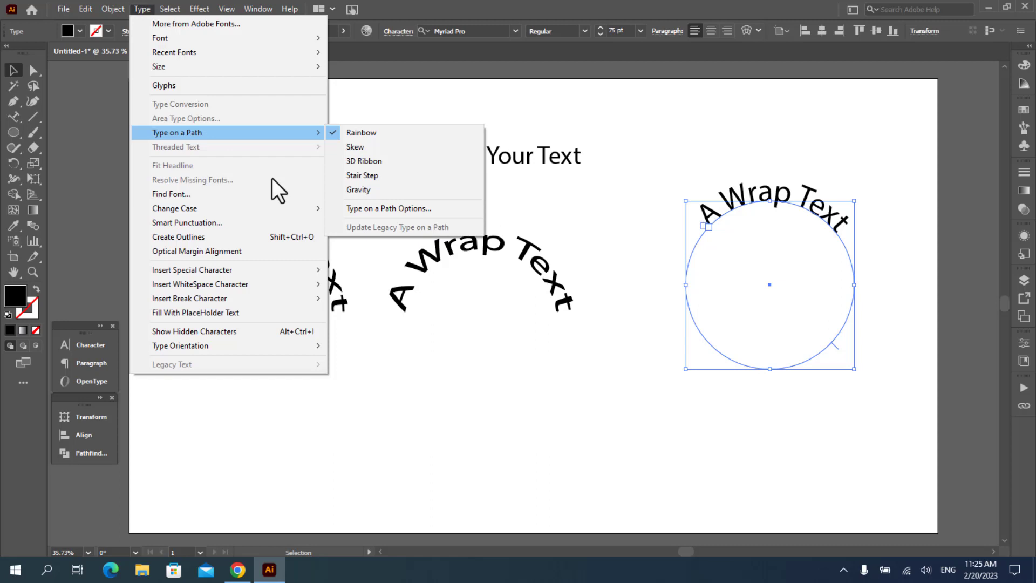
{"action": "key", "text": "Tab"}
{"action": "key", "text": "alt+Down"}
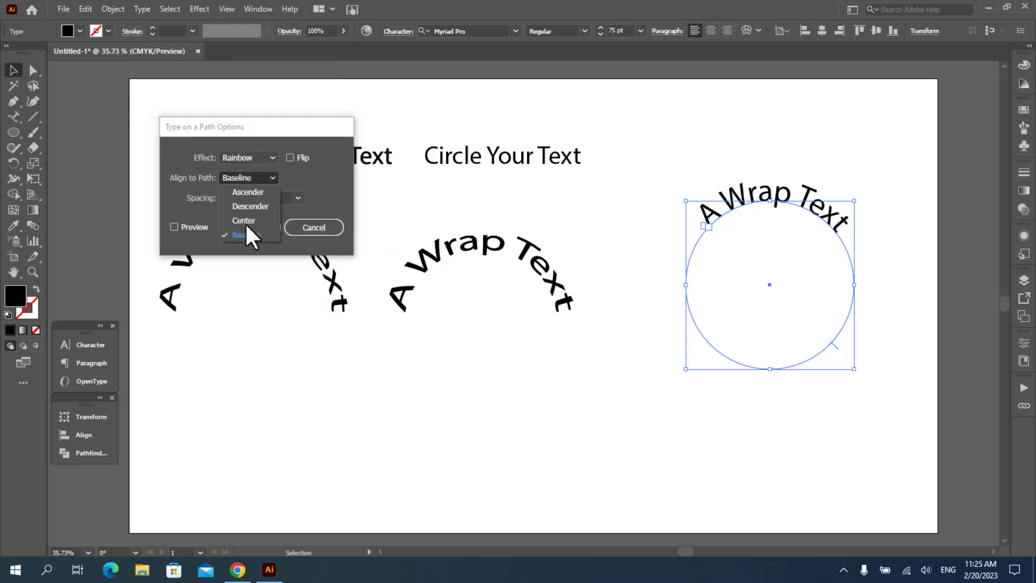
{"action": "left_click", "coordinate": [251, 224]}
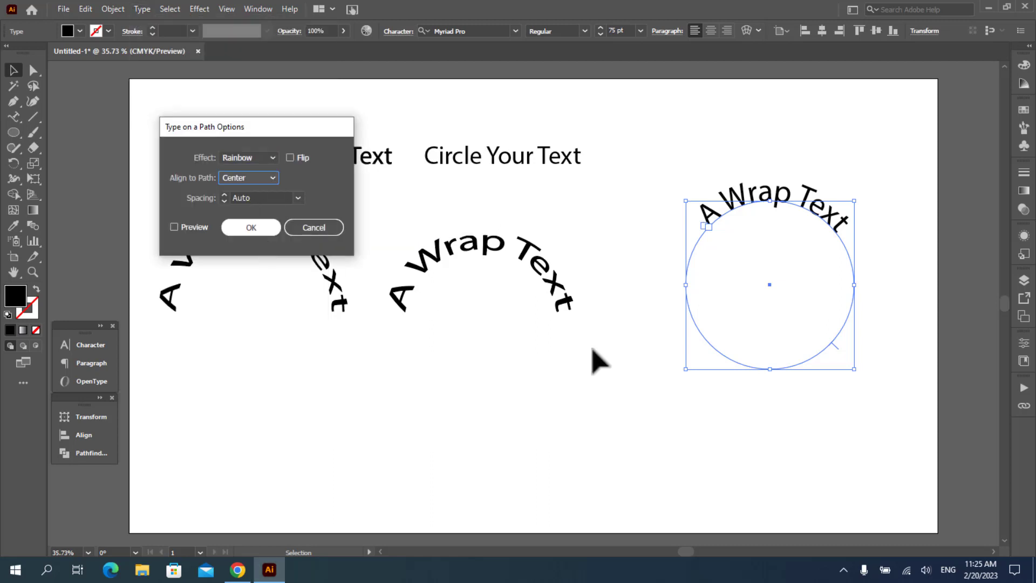
{"action": "key", "text": "Return"}
{"action": "key", "text": "ctrl+shift+a"}
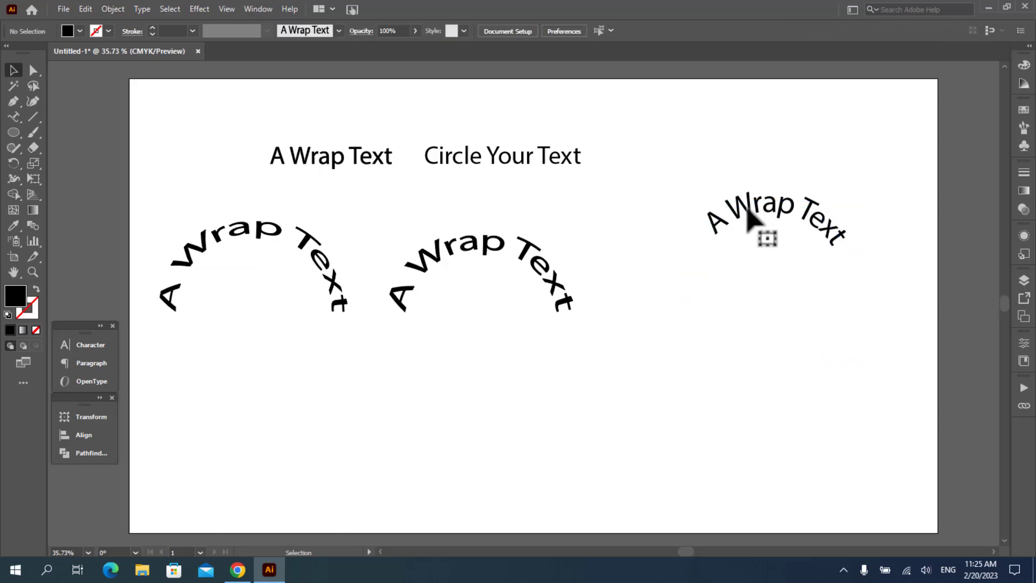
Nudge the text slightly counterclockwise along the circle to centre it, and paste a copy of the path text in place
{"action": "left_click", "coordinate": [744, 213]}
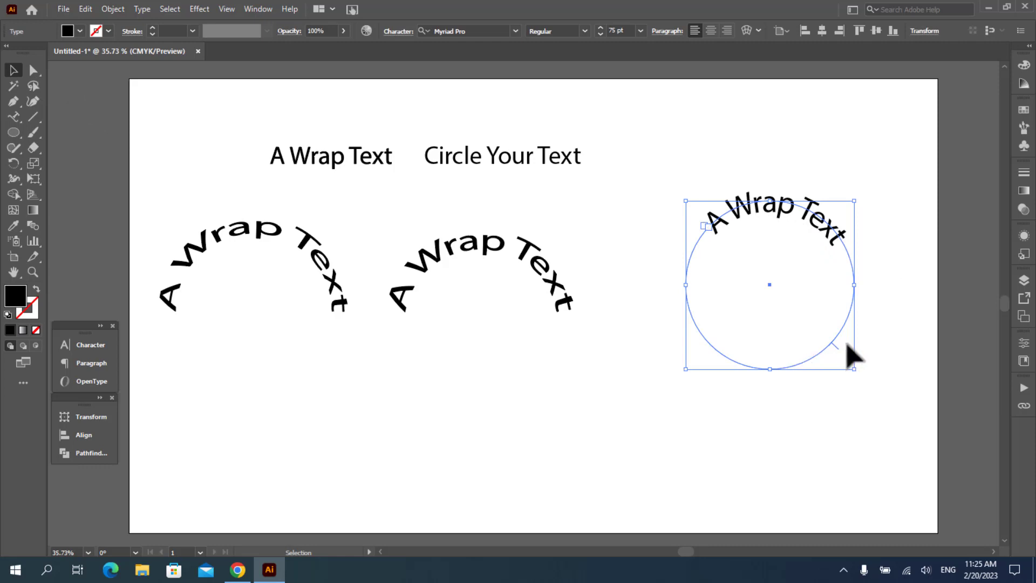
{"action": "left_click_drag", "start_coordinate": [846, 347], "coordinate": [828, 346]}
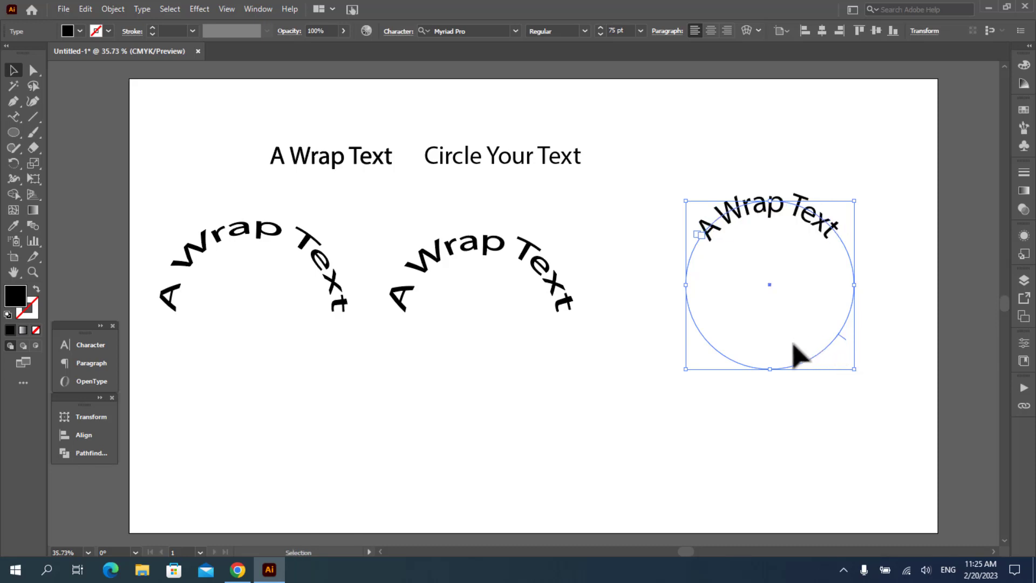
{"action": "left_click", "coordinate": [85, 9]}
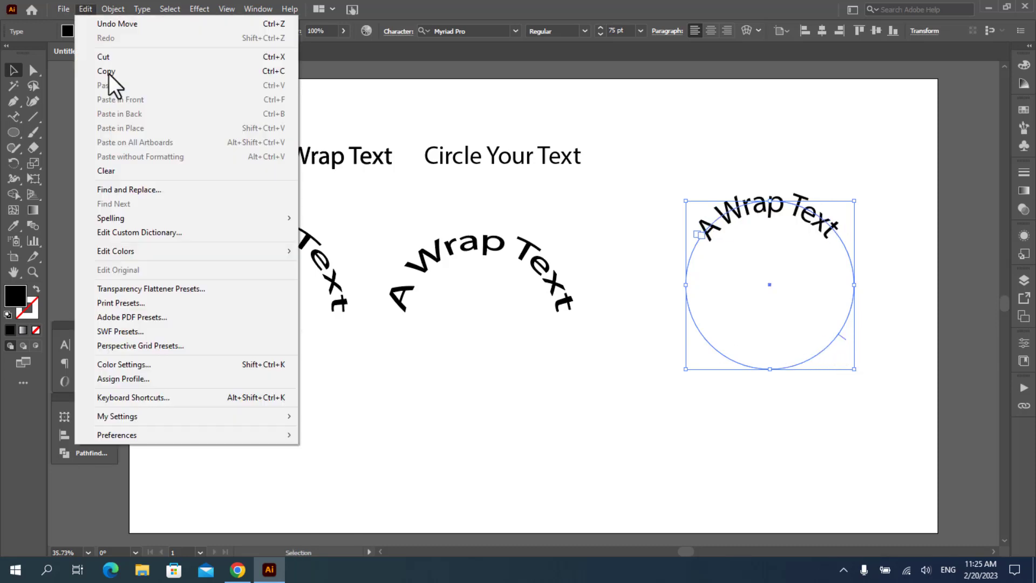
{"action": "left_click", "coordinate": [108, 71]}
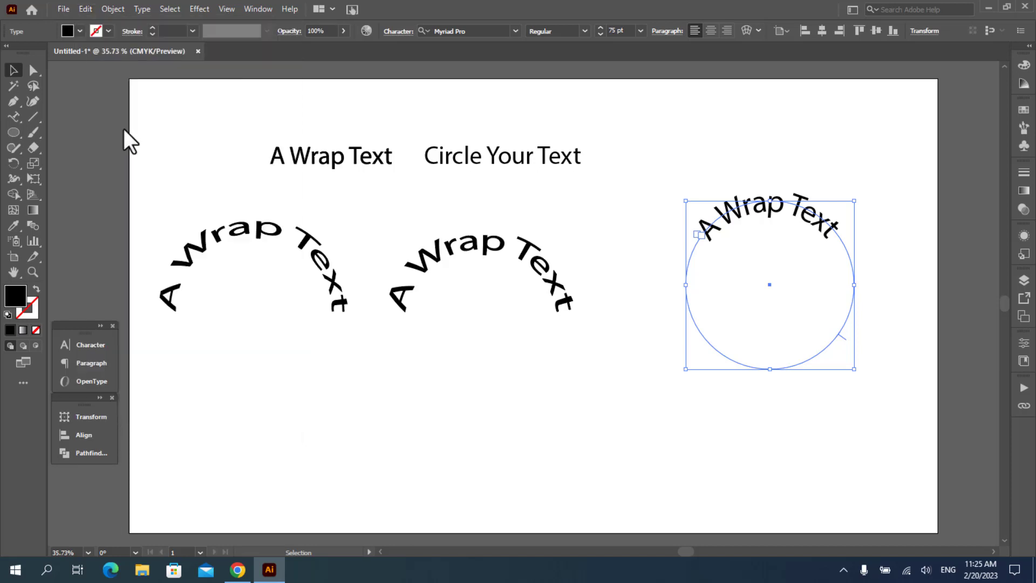
{"action": "key", "text": "alt+e"}
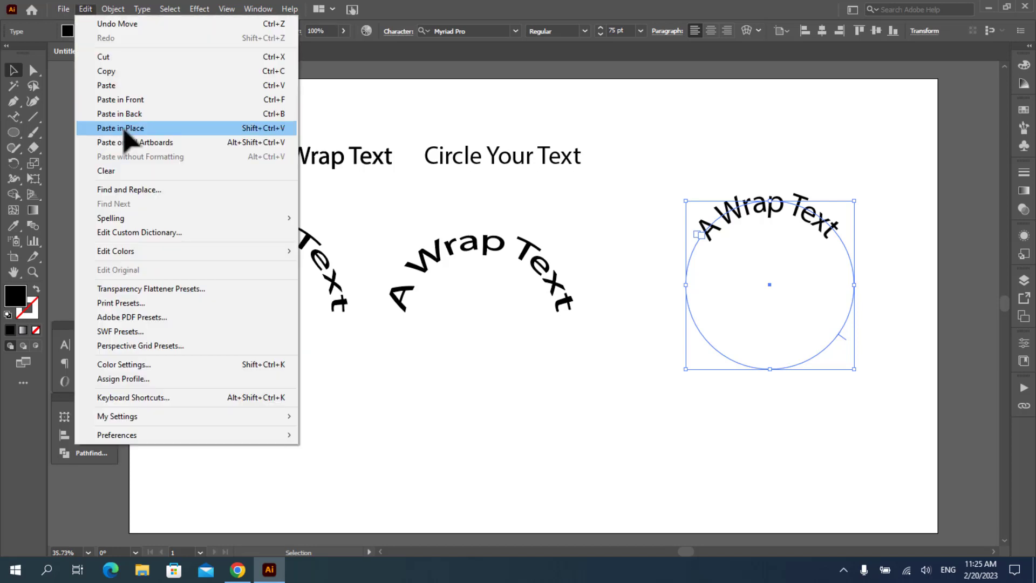
{"action": "left_click", "coordinate": [124, 130]}
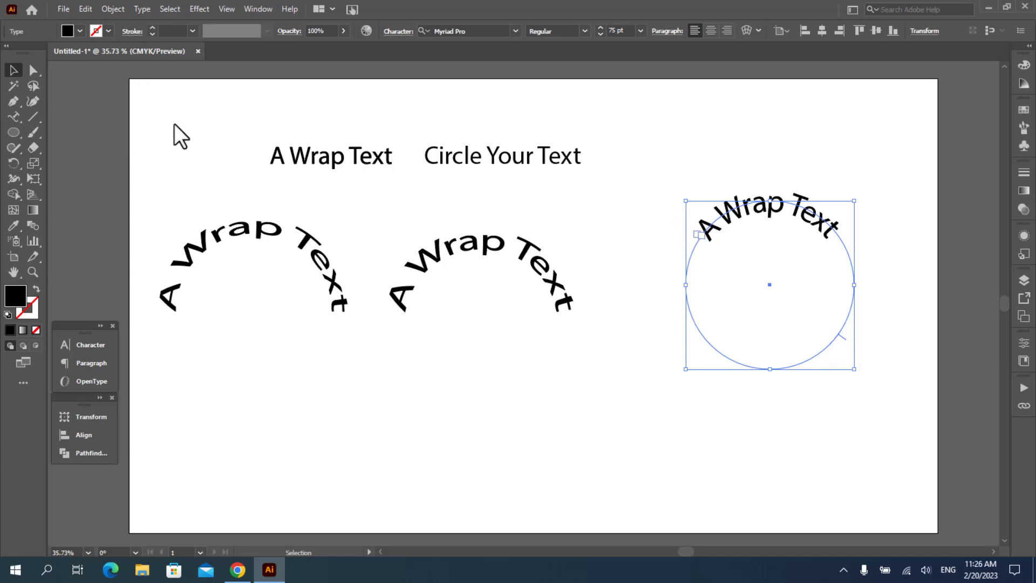
Flip the pasted path text to the inside of the circle with Type on a Path Options, with Preview enabled
{"action": "key", "text": "alt+t"}
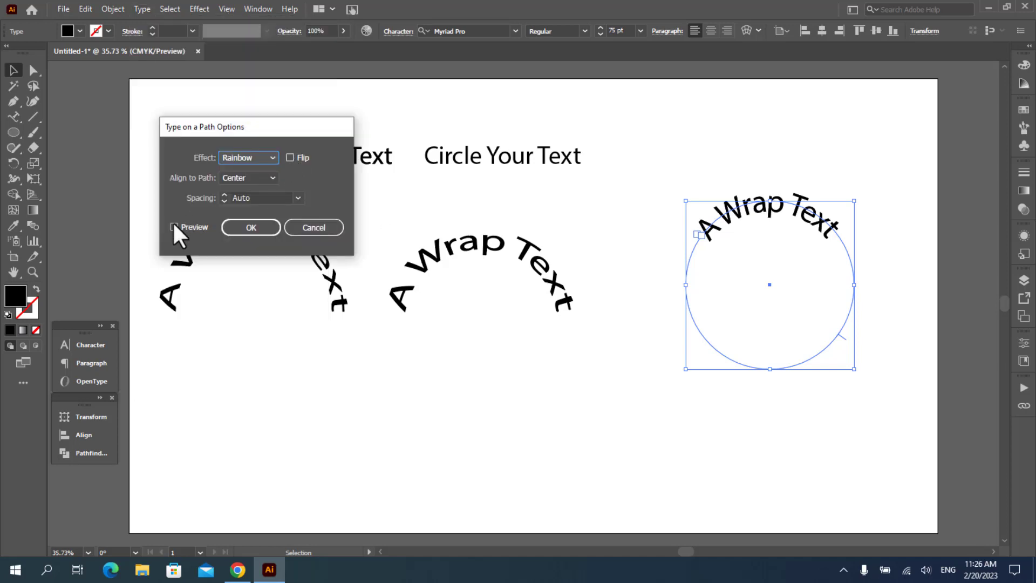
{"action": "key", "text": "Tab"}
{"action": "key", "text": "space"}
{"action": "left_click", "coordinate": [174, 227]}
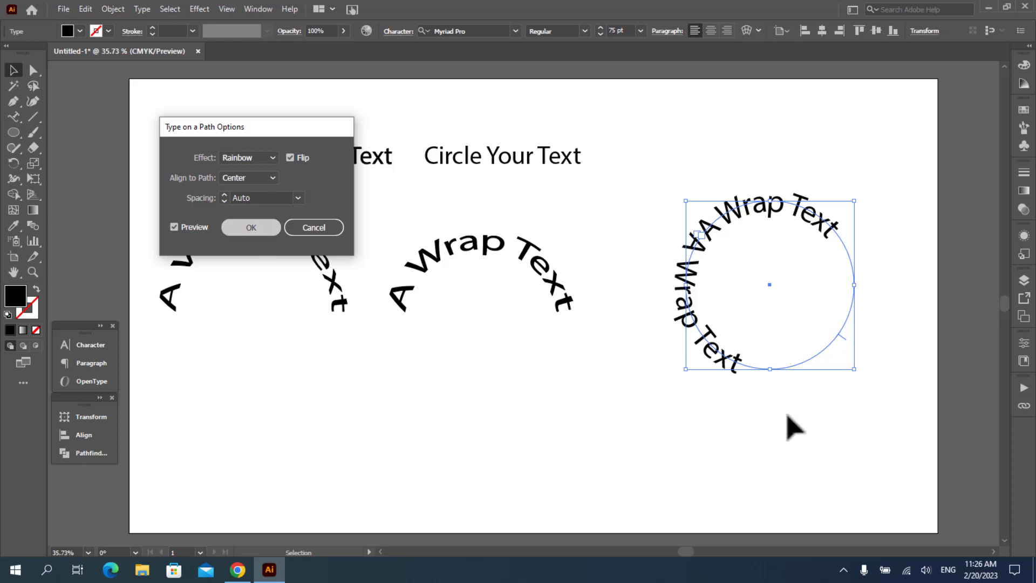
{"action": "key", "text": "Return"}
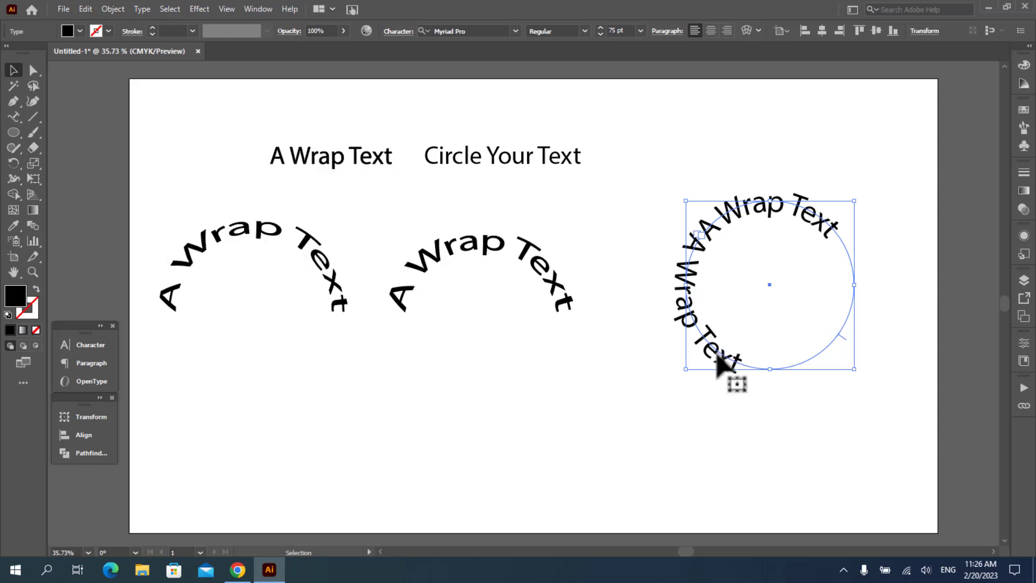
{"action": "key", "text": "ctrl+shift+a"}
Replace the wording of the flipped path text with "Circle Your Text"
{"action": "triple_click", "coordinate": [721, 362]}
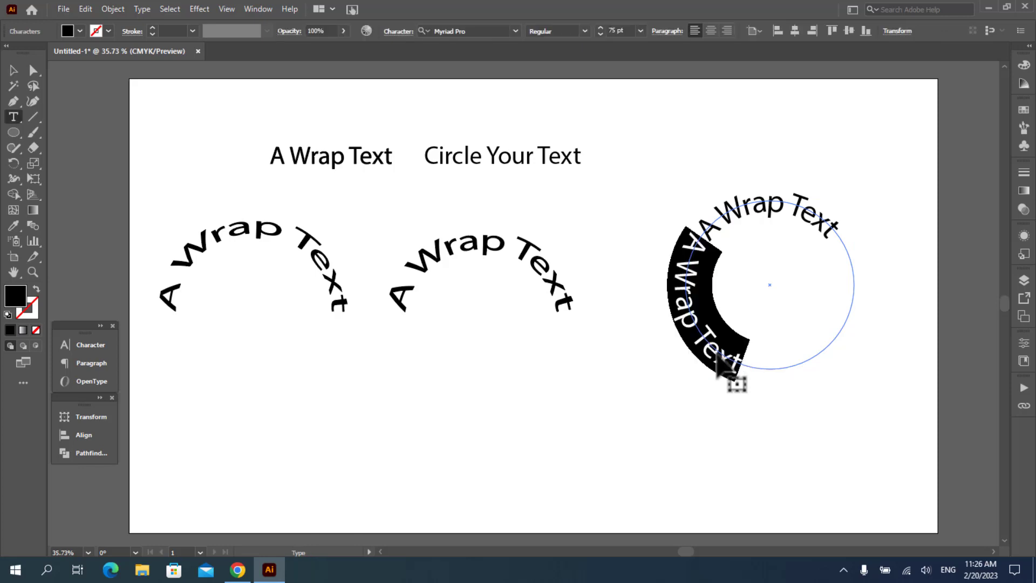
{"action": "key", "text": "BackSpace"}
{"action": "type", "text": "Ci"}
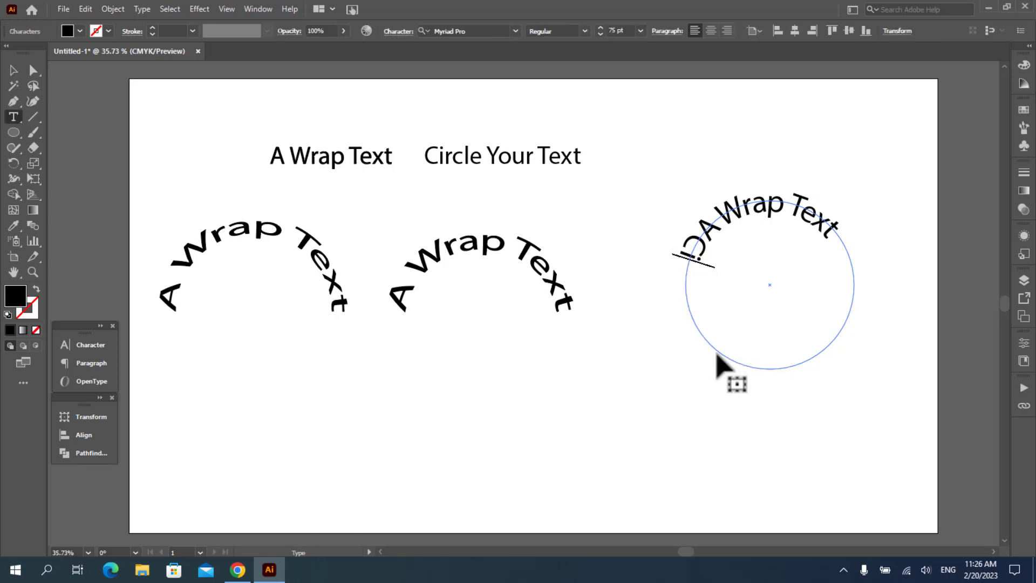
{"action": "type", "text": "rcle"}
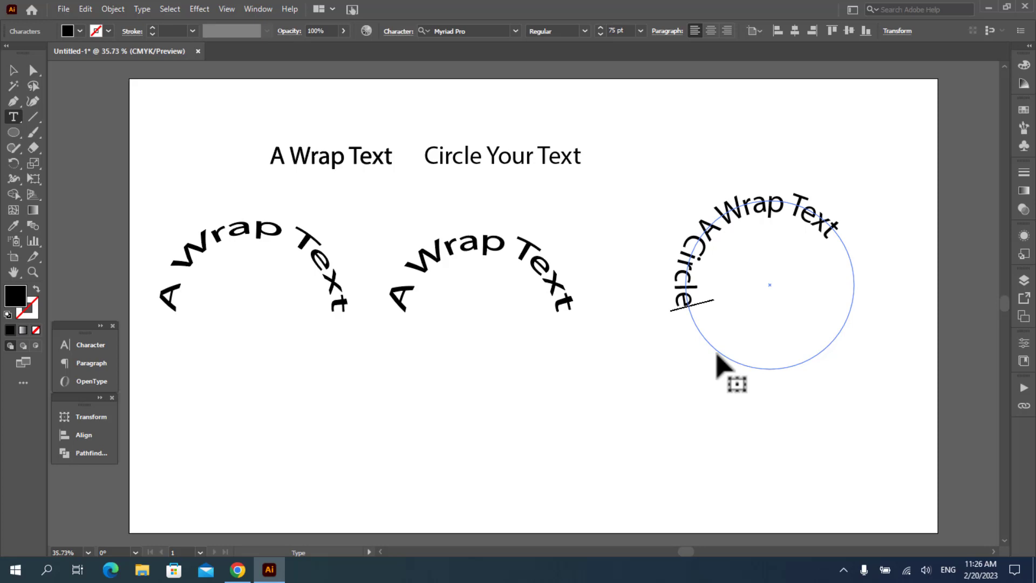
{"action": "type", "text": " Your Text"}
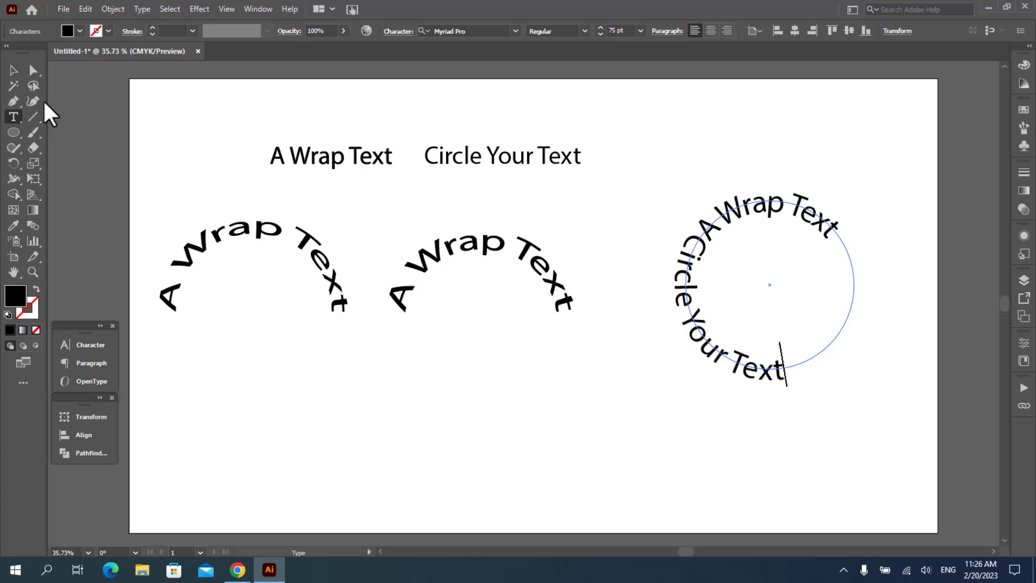
Slide "Circle Your Text" along the circle until it is centred at the bottom, opposite "A Wrap Text", and deselect it
{"action": "left_click", "coordinate": [14, 71]}
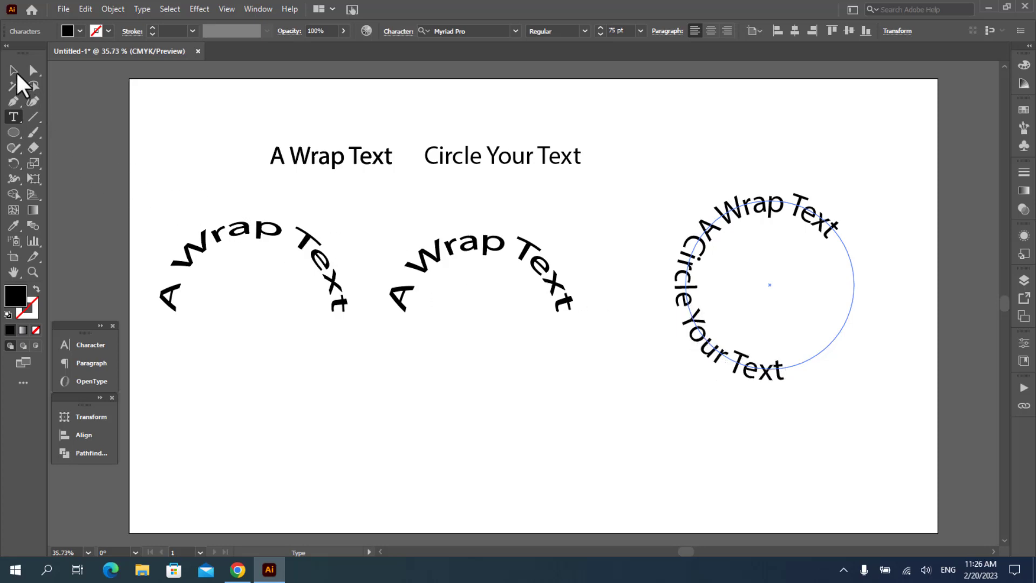
{"action": "left_click", "coordinate": [846, 341]}
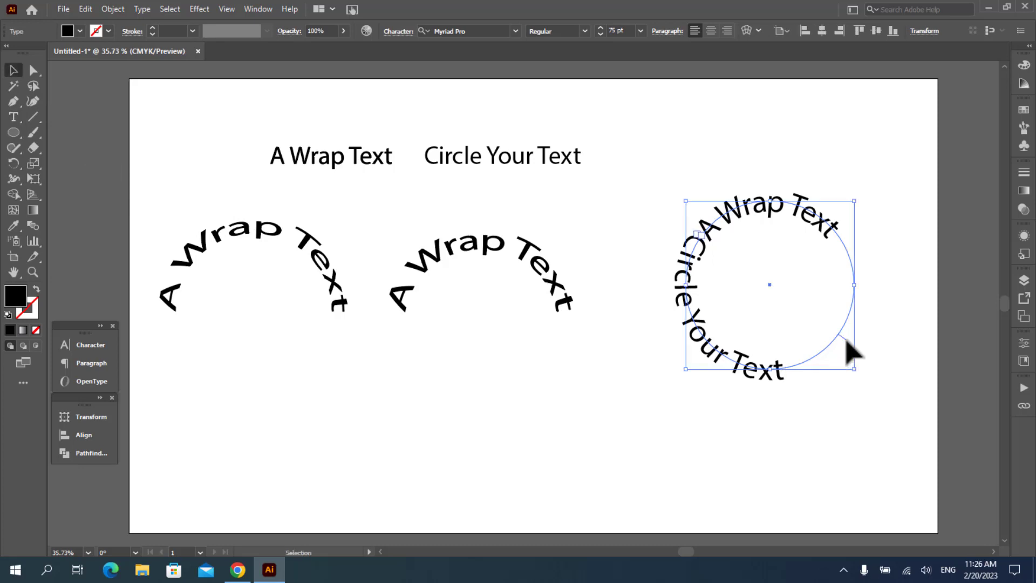
{"action": "left_click_drag", "start_coordinate": [846, 341], "coordinate": [864, 265]}
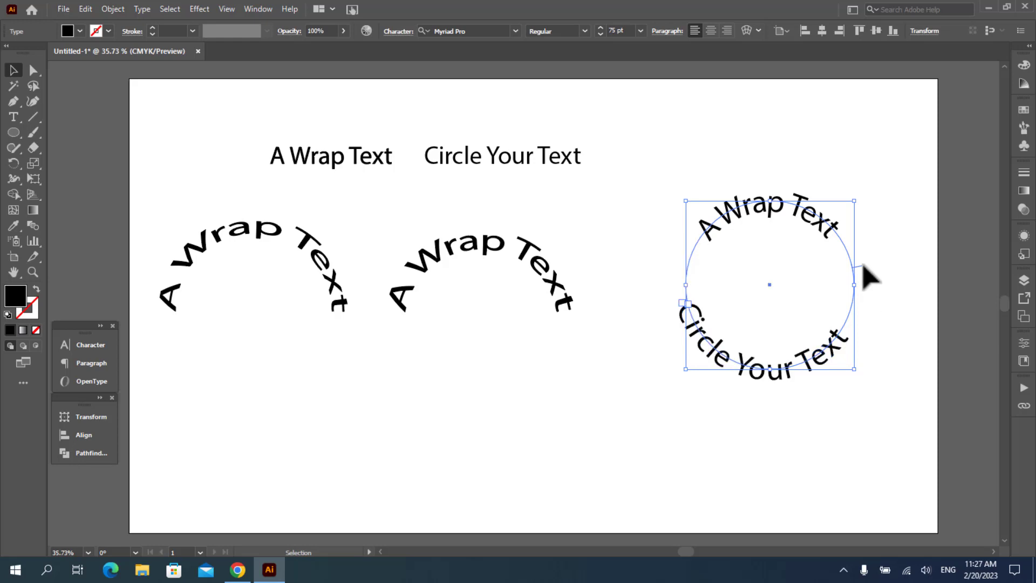
{"action": "left_click", "coordinate": [871, 276]}
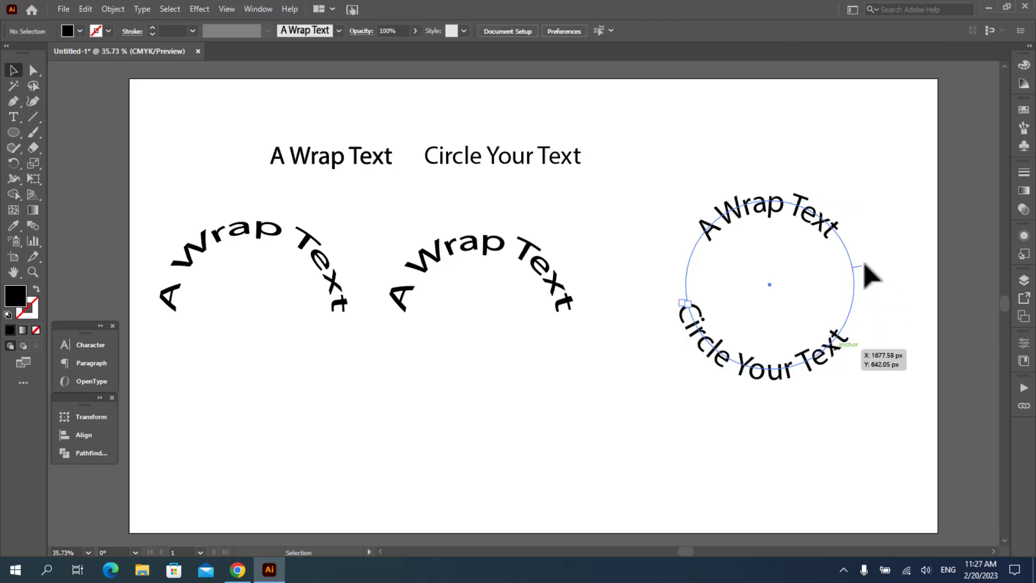
{"action": "left_click", "coordinate": [863, 264]}
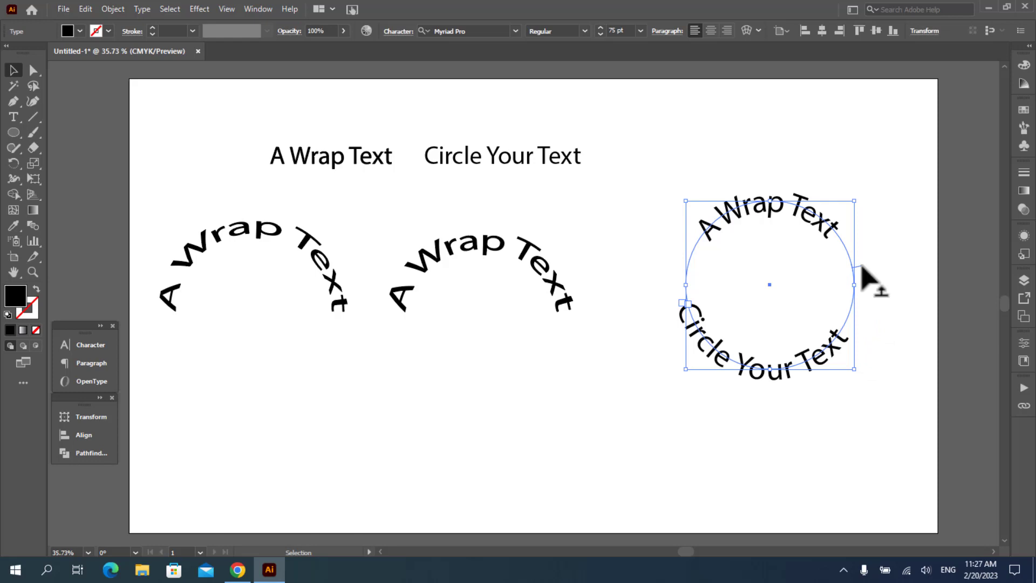
{"action": "left_click_drag", "start_coordinate": [862, 266], "coordinate": [878, 386]}
{"action": "left_click", "coordinate": [877, 386]}
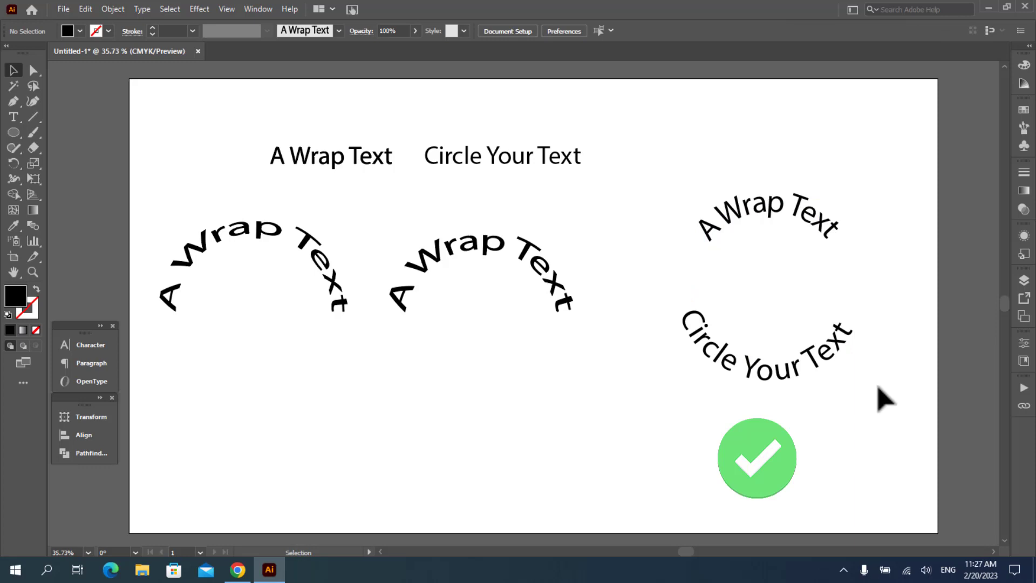